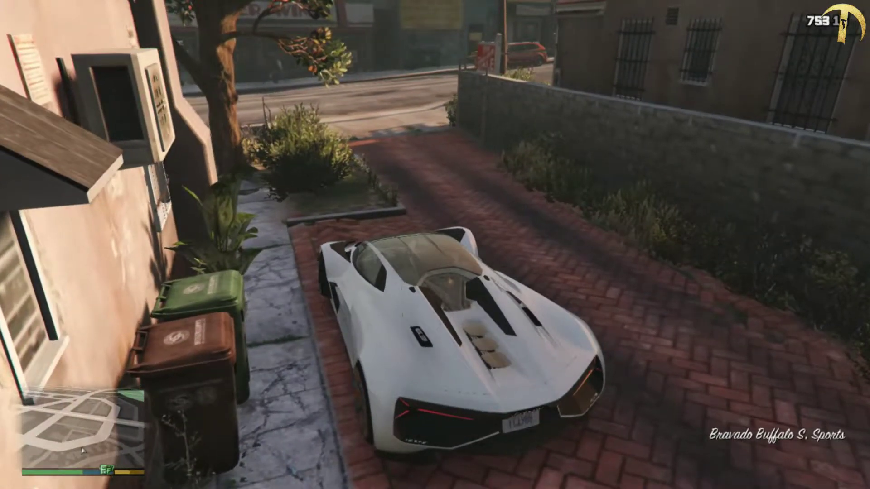
key("w")
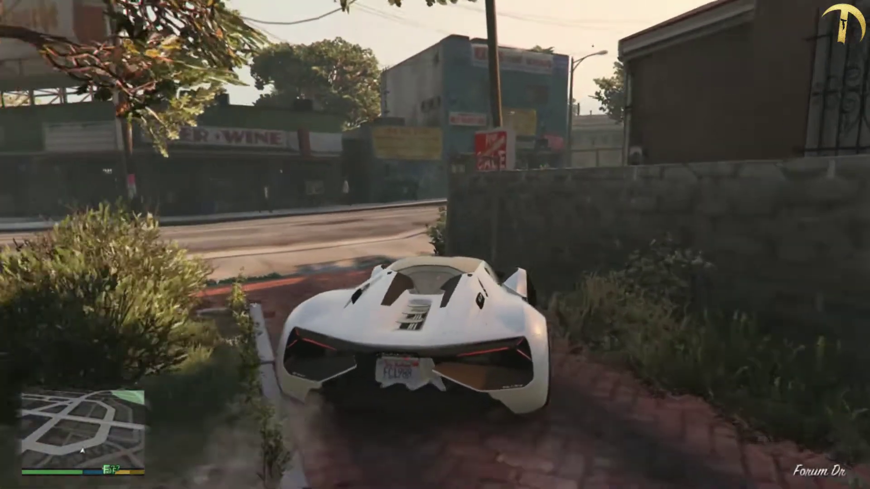
key("a")
key("w")
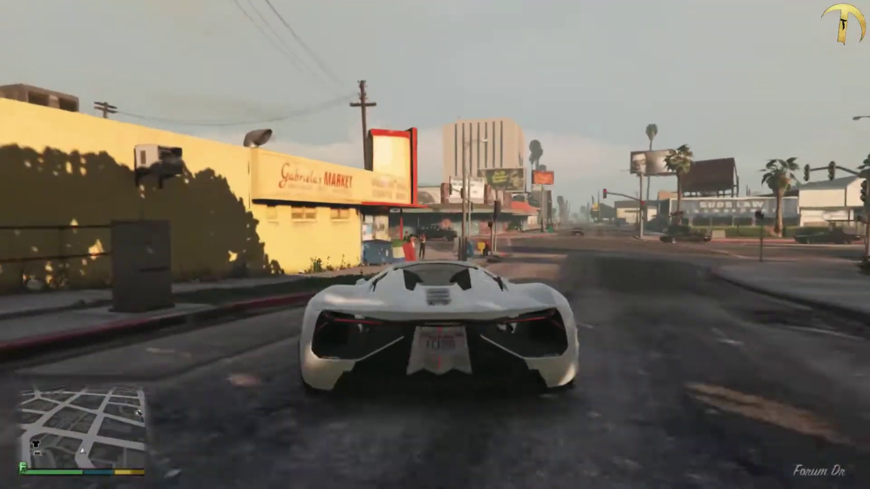
key("d")
key("d")
key("w")
key("w")
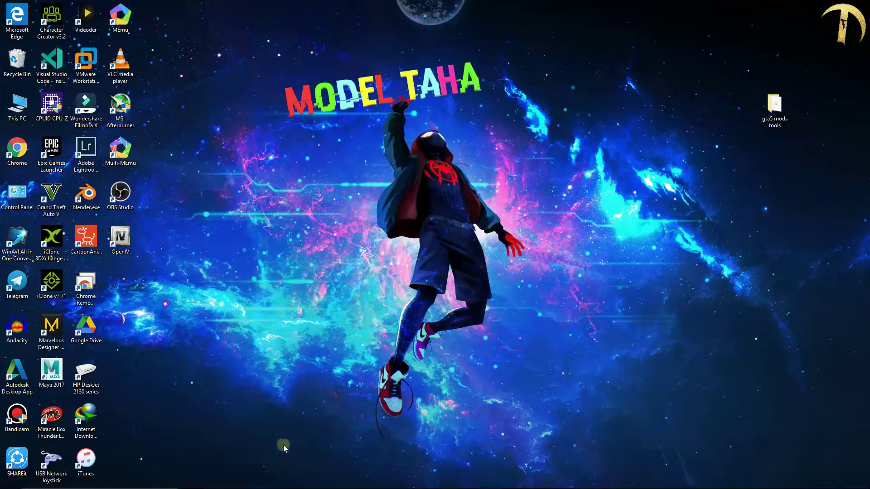
Review the open browser pages for OpenIV, NativeUI, Script Hook V, ScriptHookVDotNet, Menyoo PC and the Lamborghini Terzo Millennio mod
left_click(290, 480)
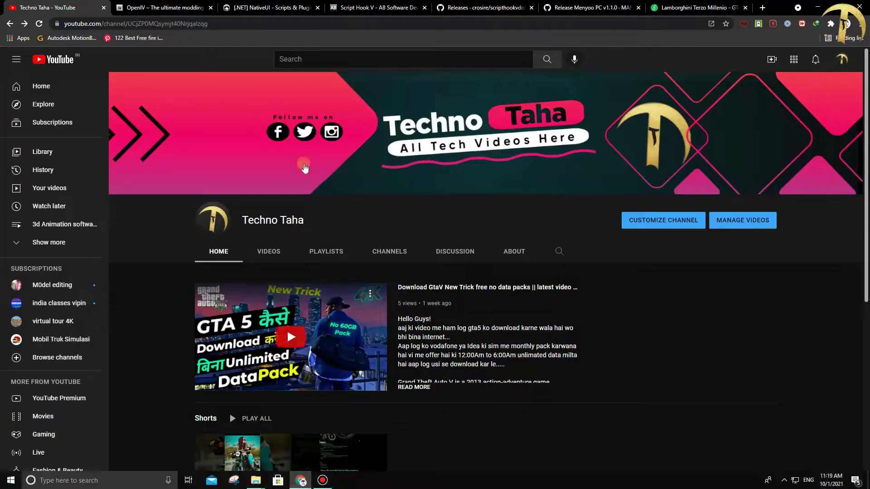
left_click(177, 6)
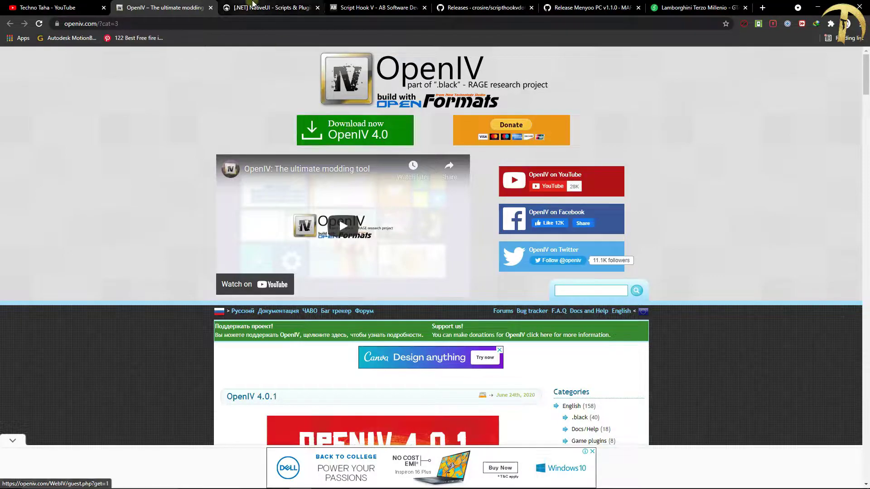
left_click(256, 7)
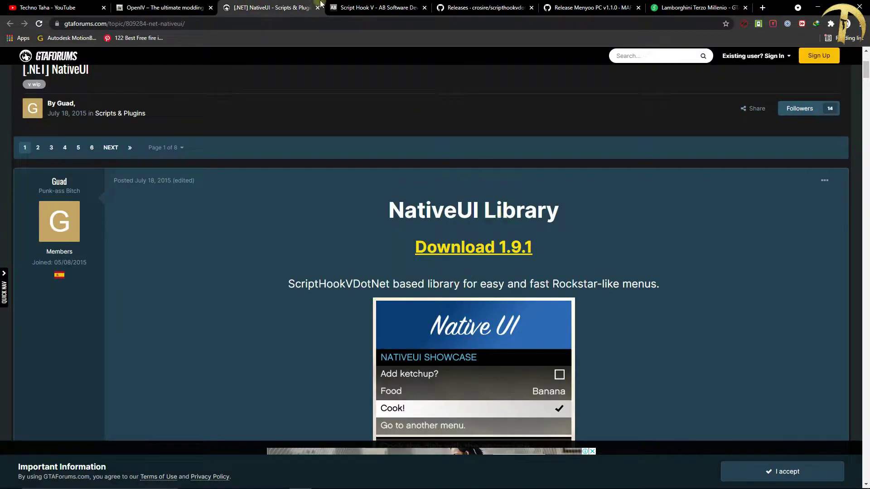
left_click(345, 7)
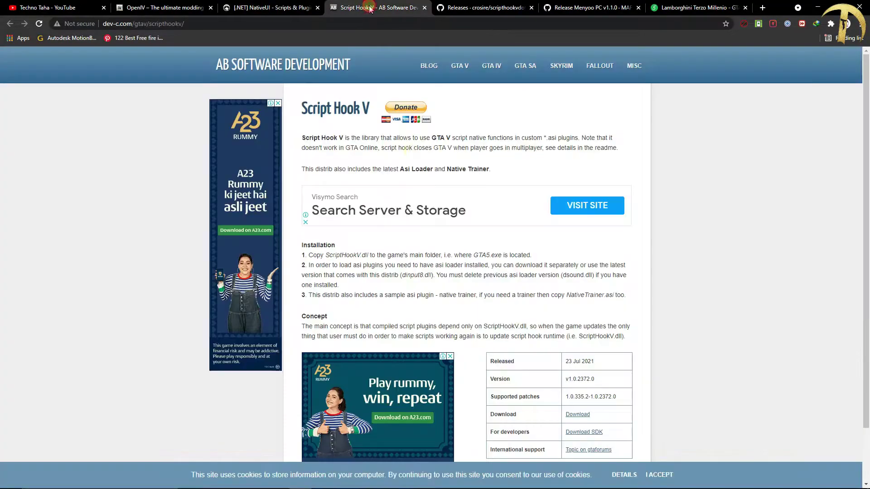
left_click(470, 12)
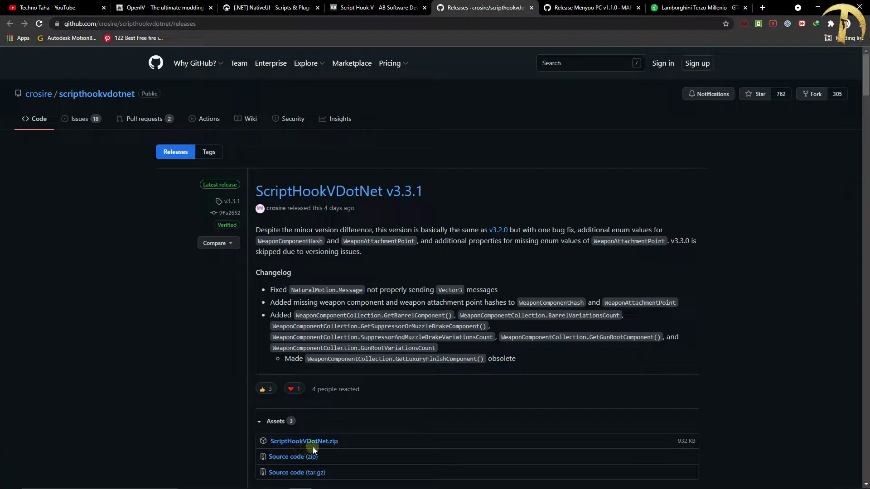
left_click(608, 5)
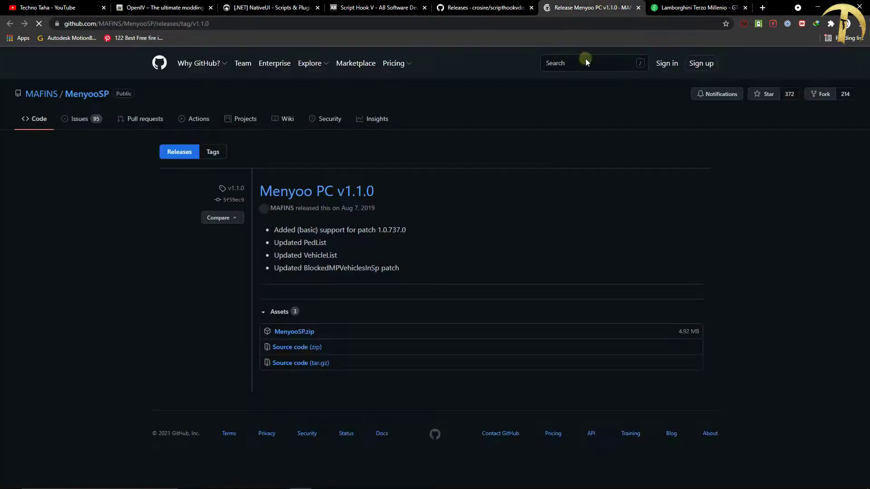
left_click(671, 10)
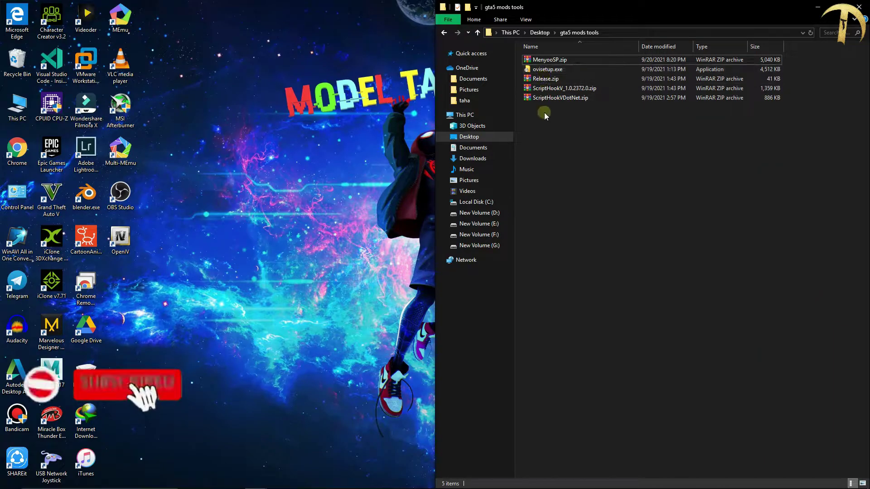
Run ovisetup.exe, continue with English as the language and accept the software license terms
left_click(549, 70)
double_click(549, 71)
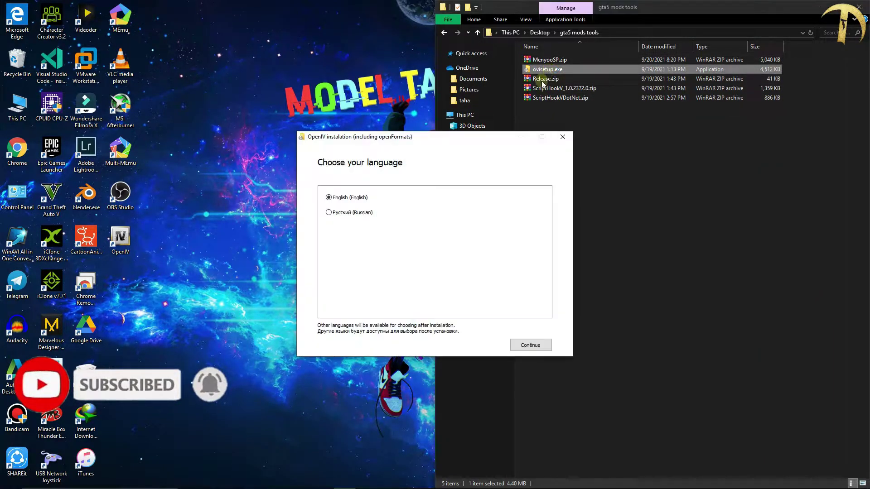
left_click(526, 345)
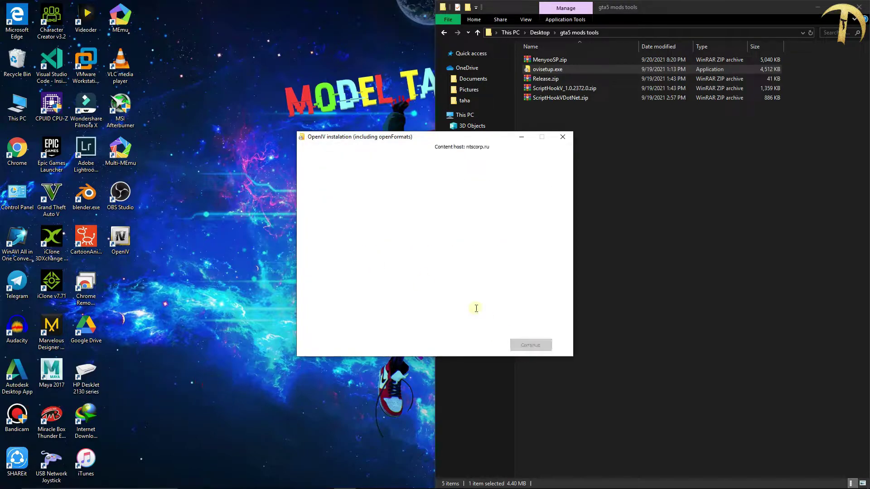
scroll(473, 311, "down", 3)
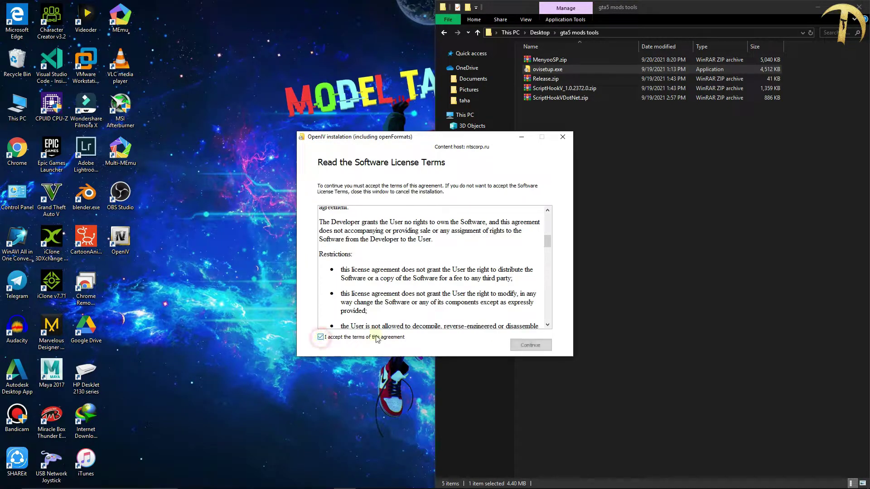
left_click(518, 346)
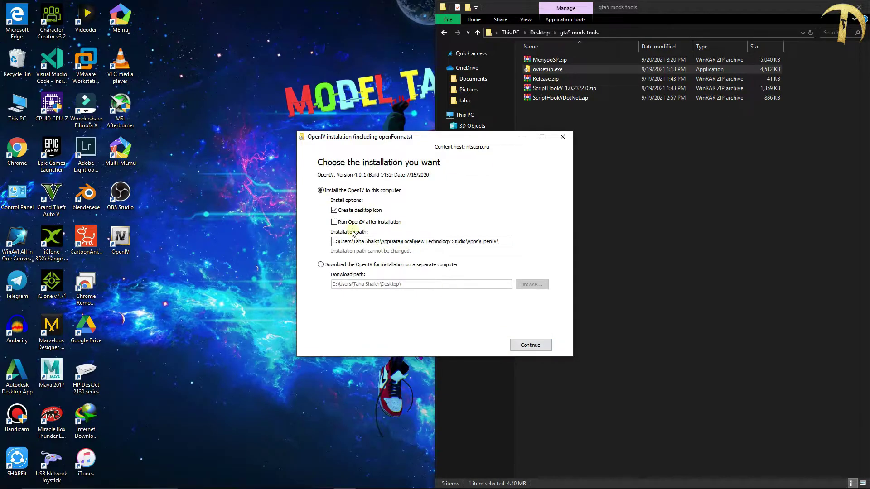
Cancel the OpenIV installation and close its setup window
left_click(560, 140)
left_click(502, 279)
left_click(560, 138)
left_click(471, 280)
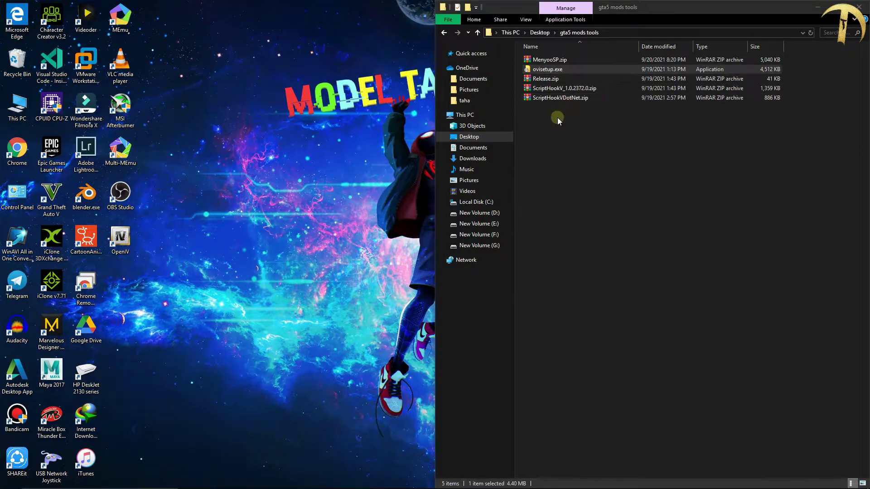
Extract the MenyooSP, Release, ScriptHookV_1.0.2372.0 and ScriptHookVDotNet archives, each into its own folder
left_click_drag(551, 108, 545, 63)
right_click(546, 63)
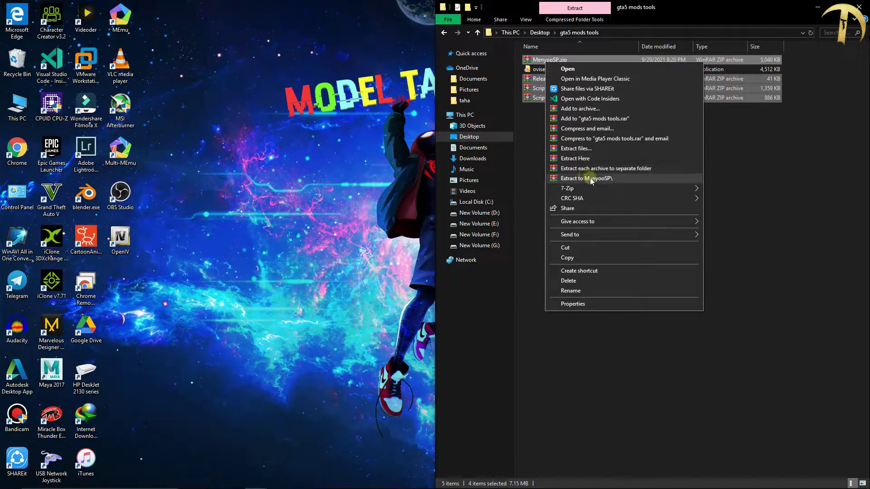
left_click(593, 169)
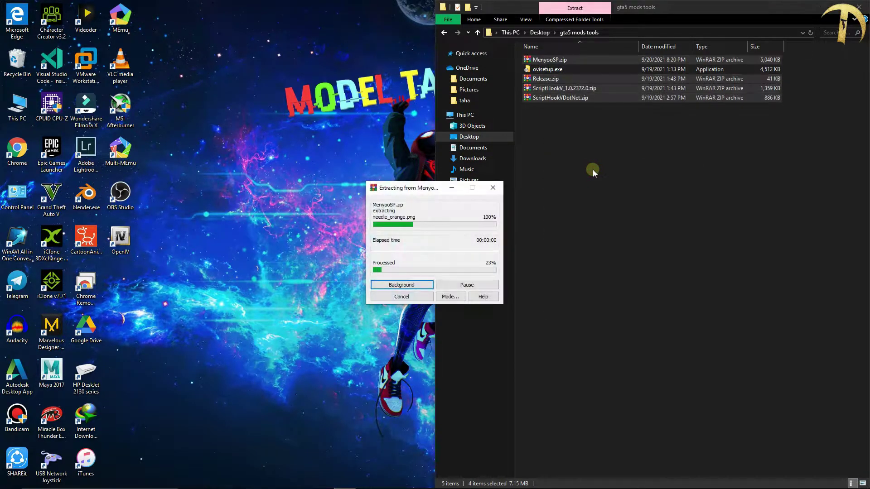
right_click(571, 235)
left_click(567, 201)
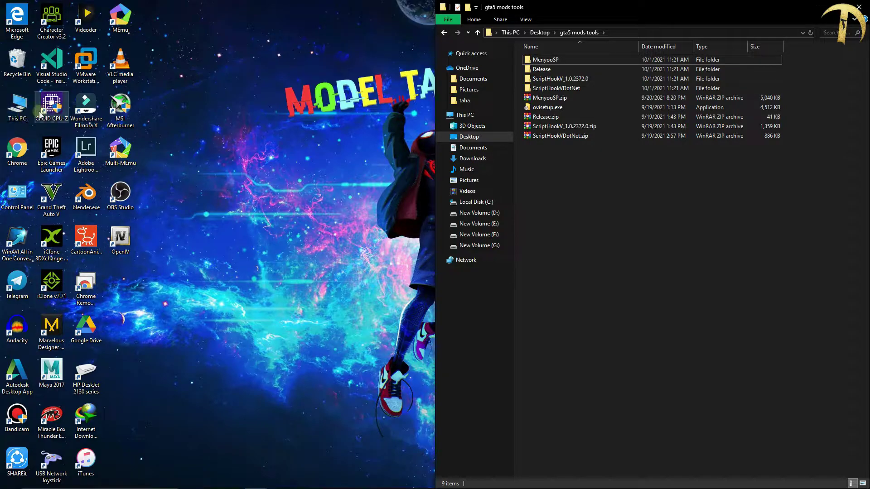
Open the Grand Theft Auto V installation folder from its desktop shortcut and place its window beside the gta5 mods tools window
right_click(53, 205)
left_click(97, 220)
left_click_drag(332, 147, 1, 149)
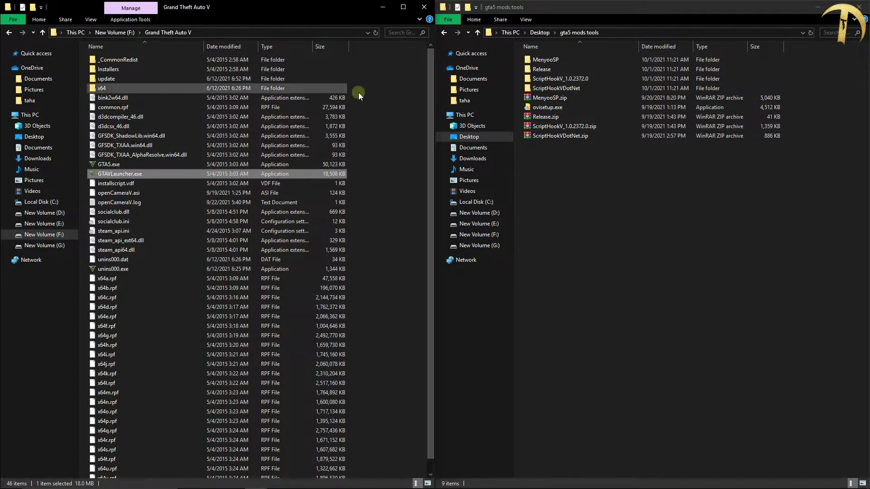
Create a new folder named "mods" in the Grand Theft Auto V folder
left_click(396, 91)
right_click(363, 95)
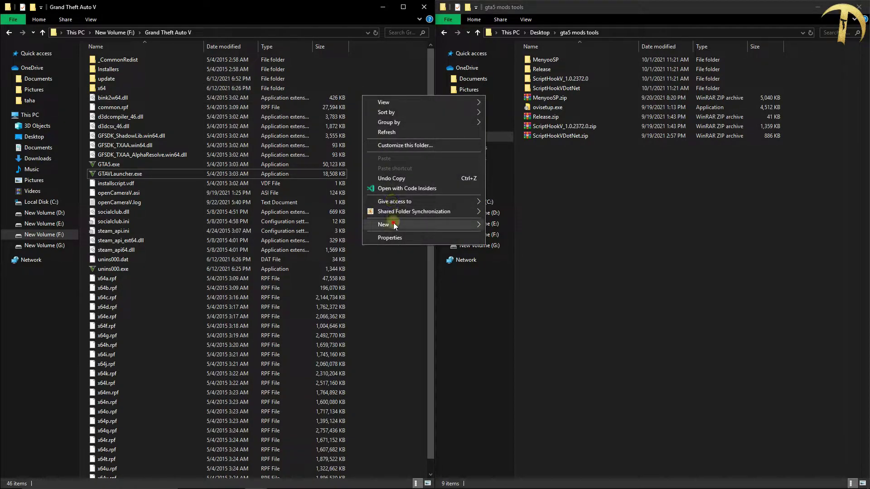
mouse_move(394, 224)
left_click(494, 226)
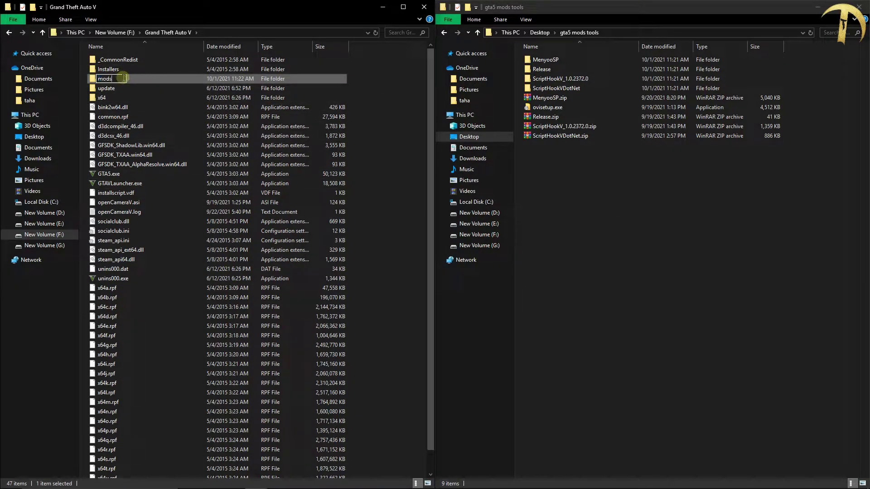
key("Return")
Copy the update folder from the Grand Theft Auto V folder into the mods folder
left_click(101, 88)
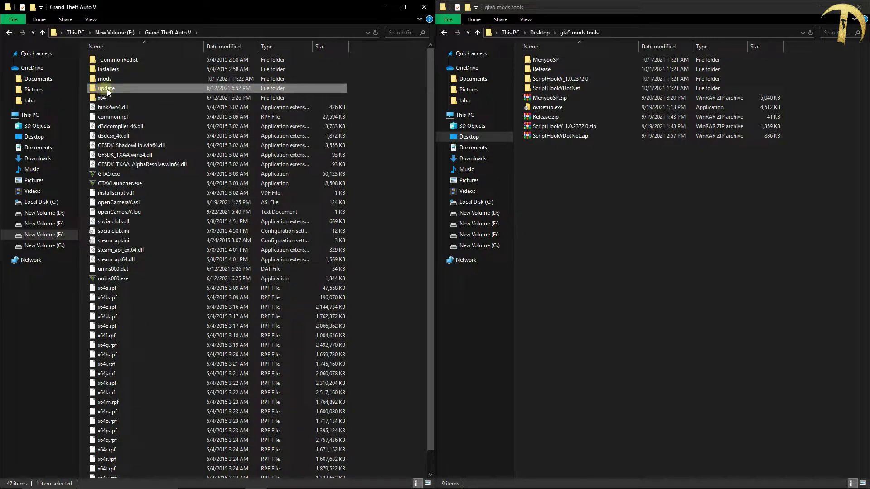
right_click(106, 89)
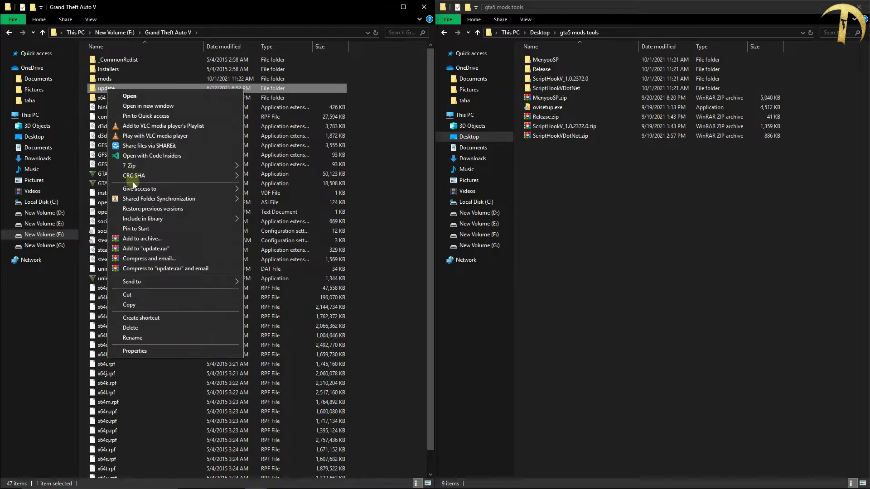
left_click(137, 306)
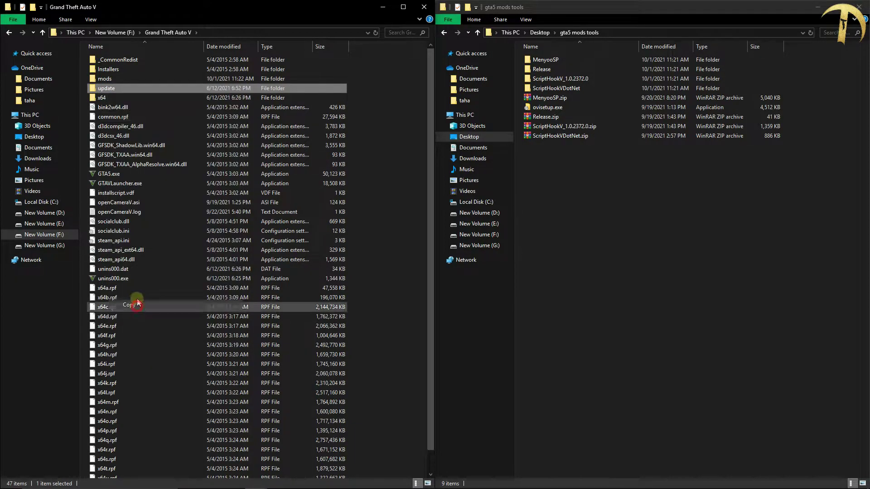
double_click(124, 81)
right_click(137, 108)
left_click(153, 168)
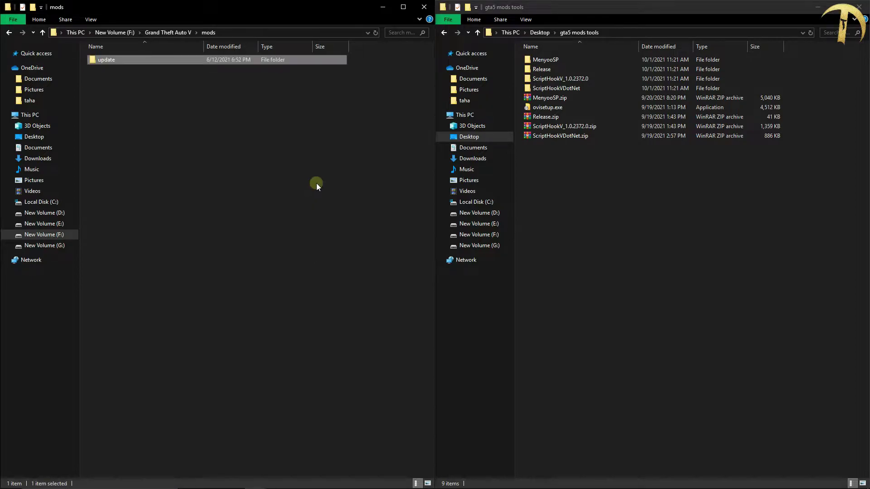
Copy x64a.rpf, x64e.rpf, x64g.rpf, x64i.rpf and x64w.rpf from the Grand Theft Auto V folder into the mods folder
left_click(10, 36)
scroll(203, 279, "down", 1)
left_click(203, 278)
scroll(130, 272, "up", 1)
left_click(145, 326, "ctrl")
left_click(146, 345, "ctrl")
left_click(147, 365, "ctrl")
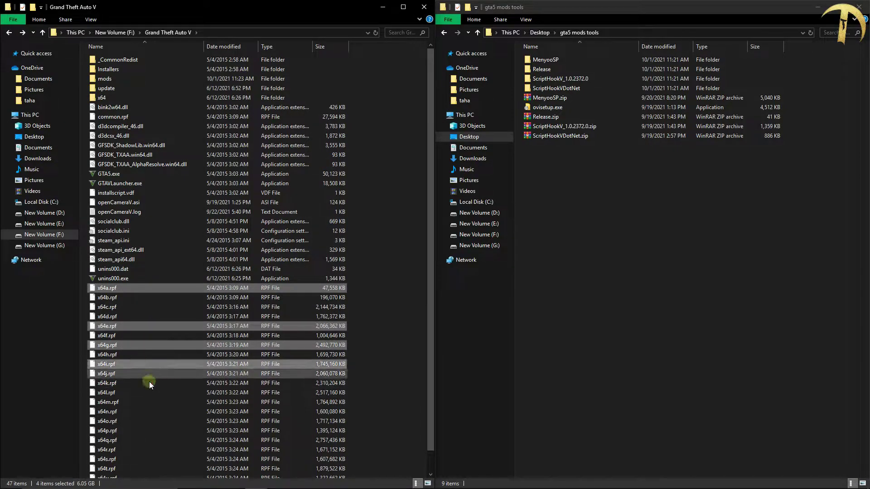
scroll(290, 351, "down", 1)
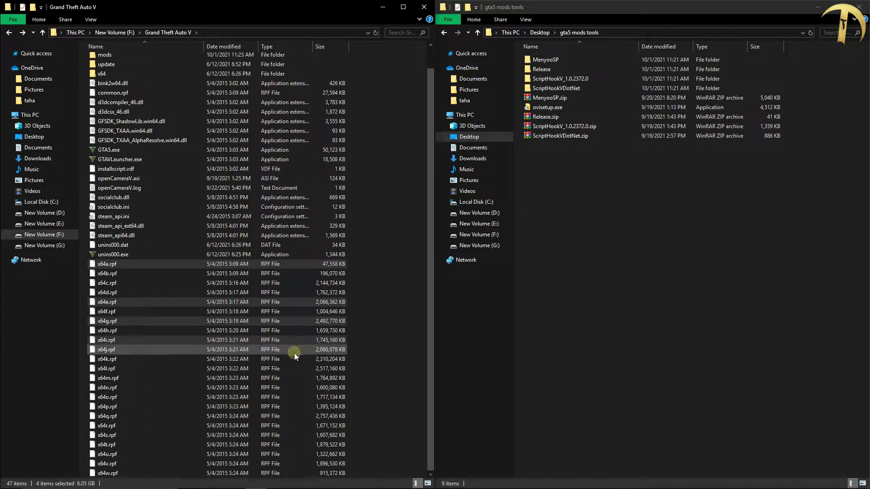
left_click(112, 472, "ctrl")
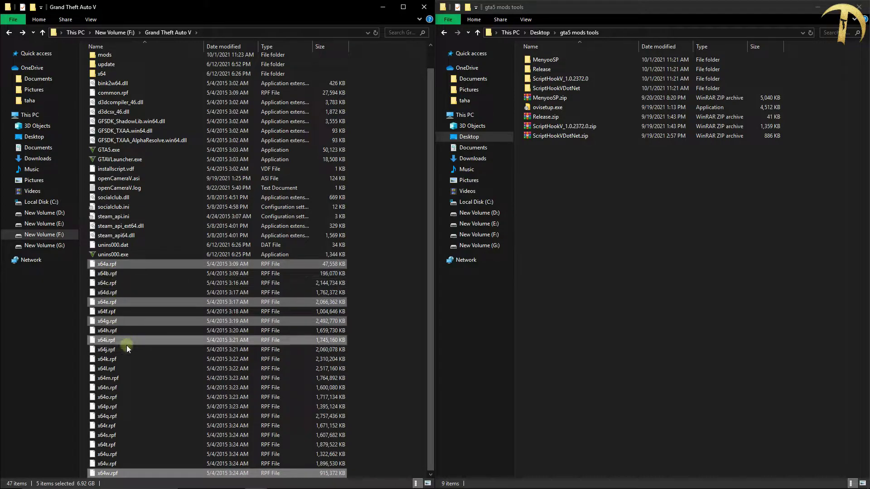
scroll(138, 304, "up", 1)
right_click(173, 286)
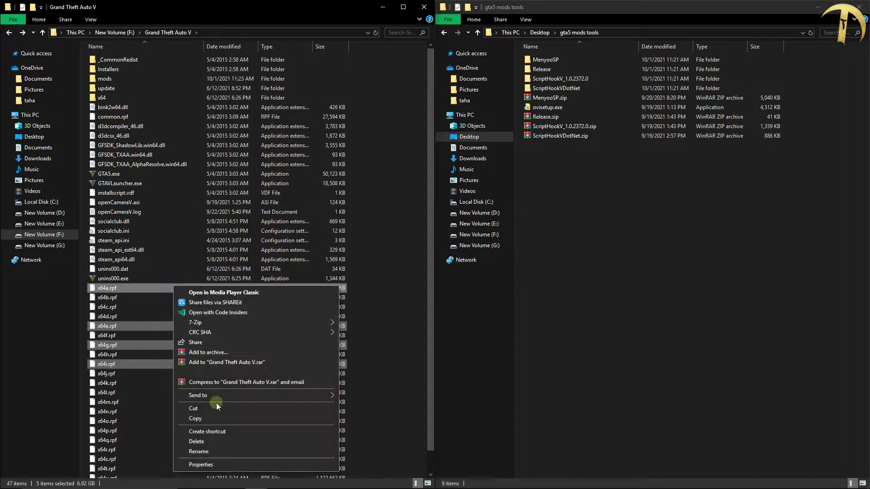
left_click(215, 418)
left_click(112, 79)
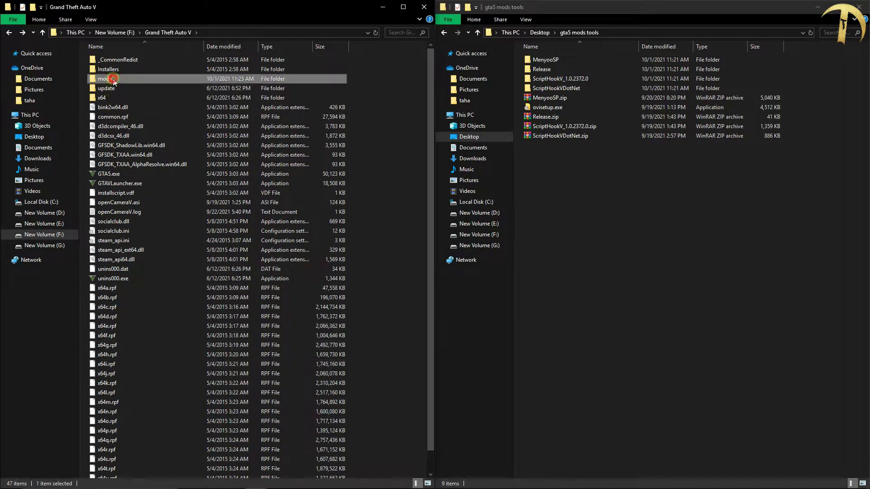
double_click(112, 79)
right_click(138, 114)
left_click(165, 166)
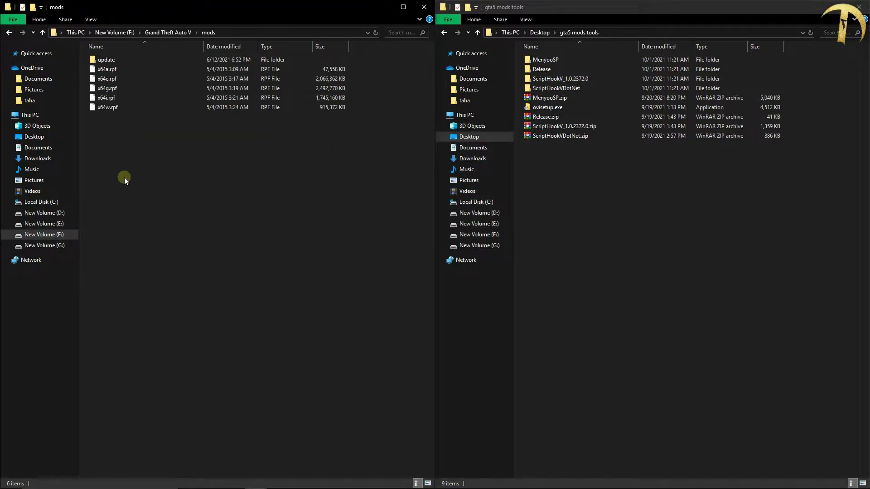
Return to the Grand Theft Auto V folder and create a new folder named "scripts" in it
left_click(9, 32)
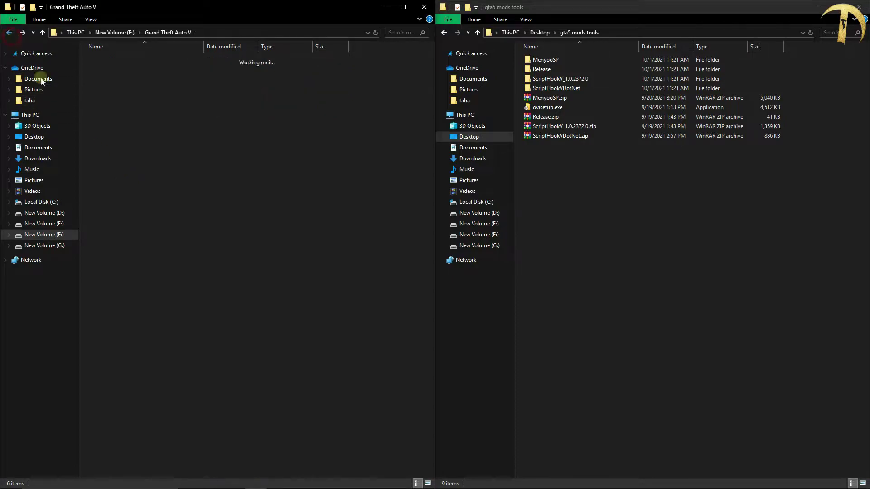
right_click(363, 100)
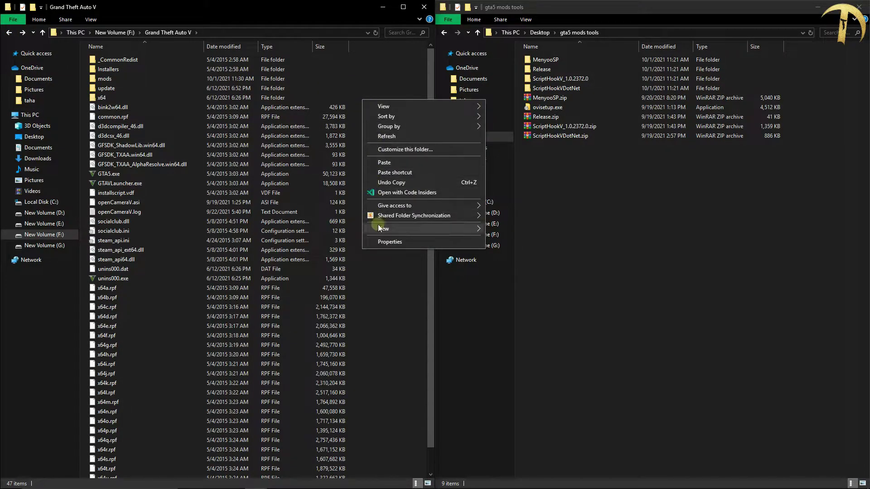
mouse_move(440, 229)
left_click(496, 229)
type("scripts")
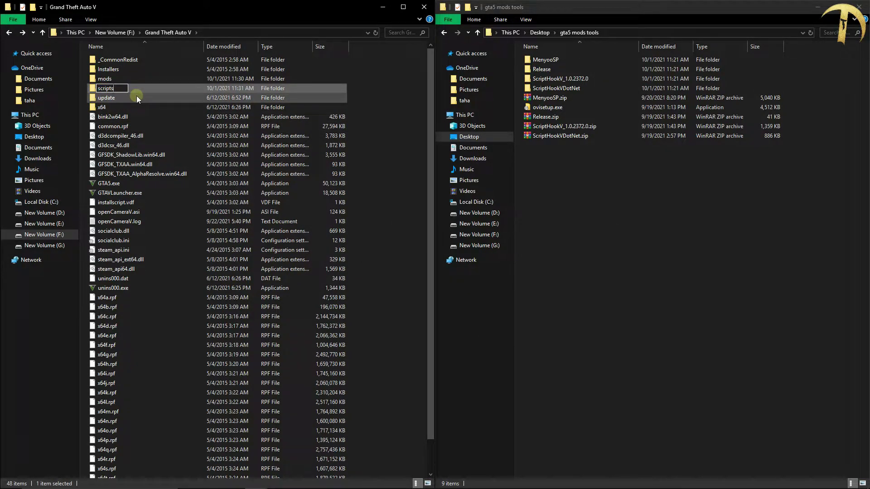
key("Return")
left_click(366, 115)
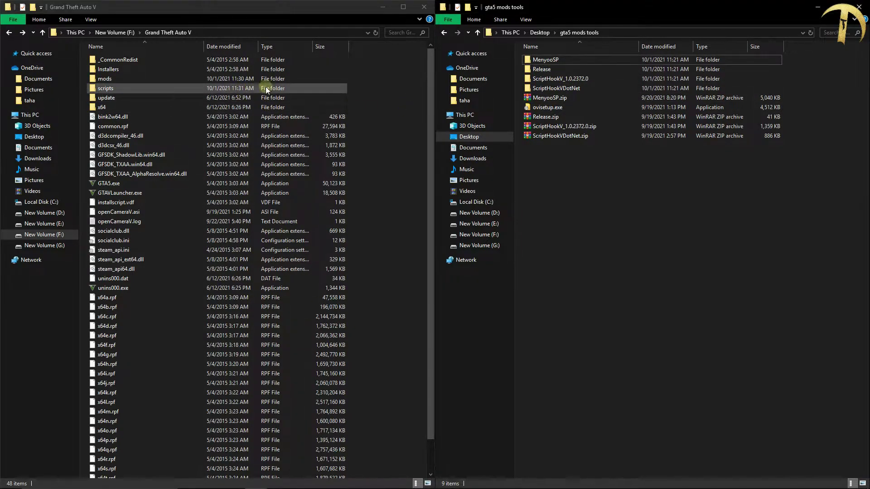
Copy NativeUI.dll and NativeUI.xml from the Release folder into the scripts folder, and return to the Grand Theft Auto V folder
left_click(480, 98)
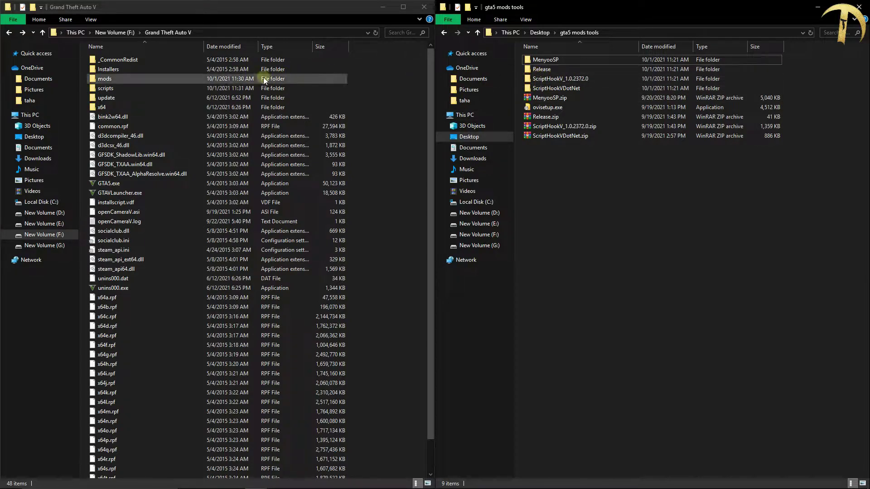
left_click(550, 71)
double_click(549, 71)
key("ctrl+a")
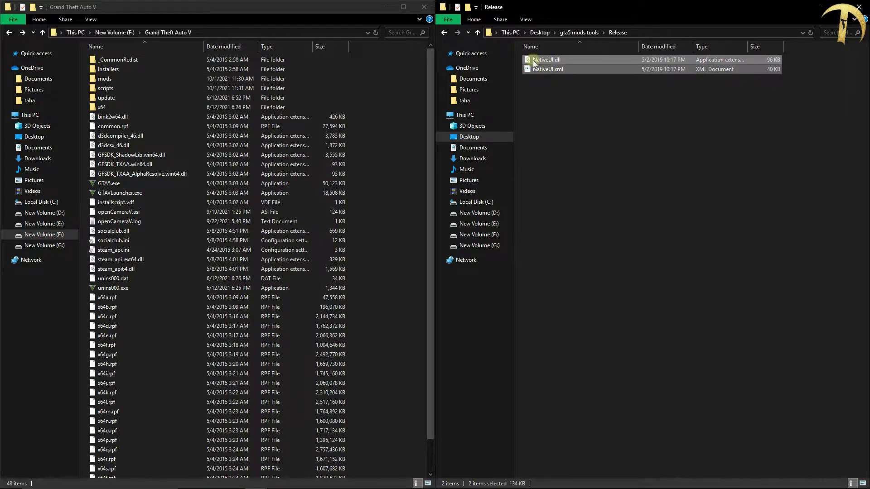
right_click(543, 64)
left_click(565, 208)
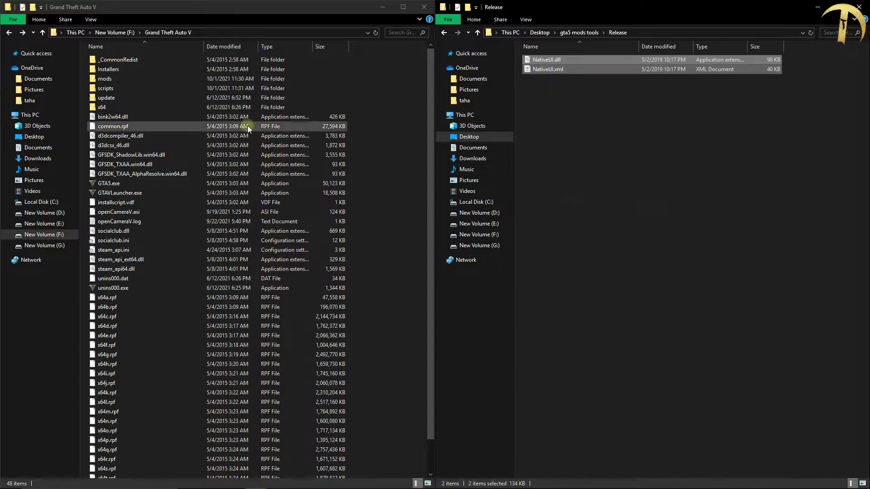
left_click(143, 87)
double_click(143, 87)
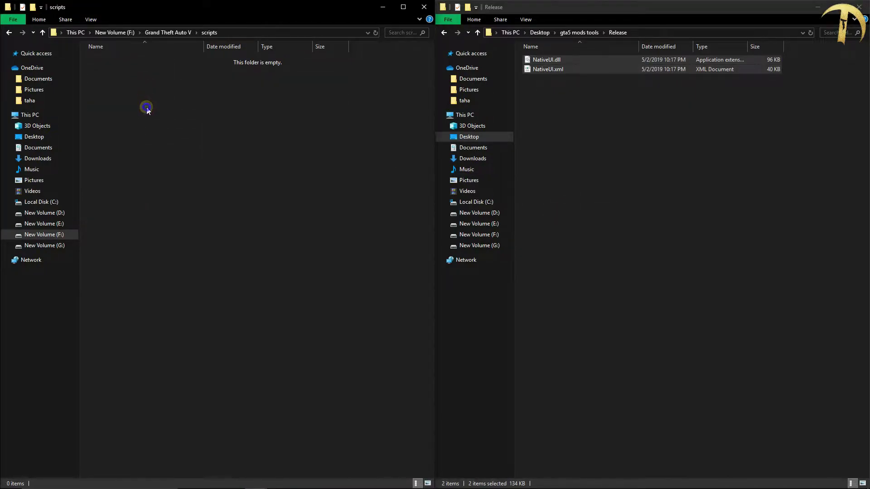
right_click(146, 108)
left_click(176, 170)
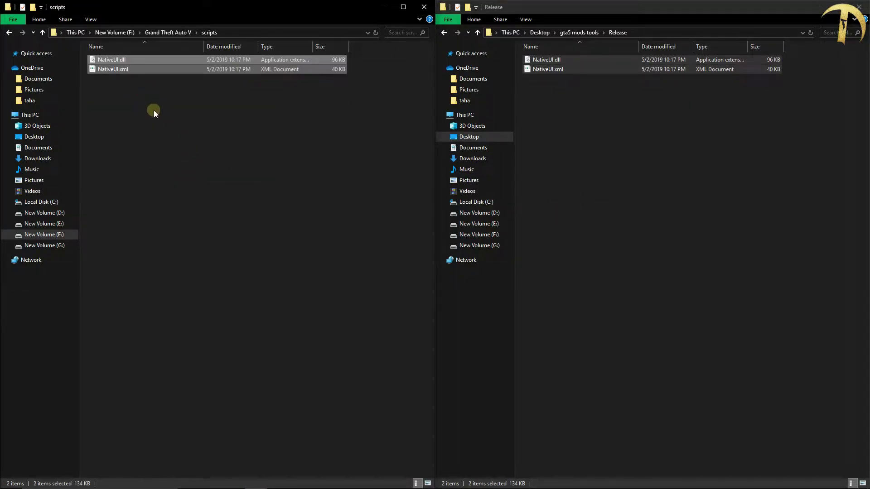
left_click(12, 33)
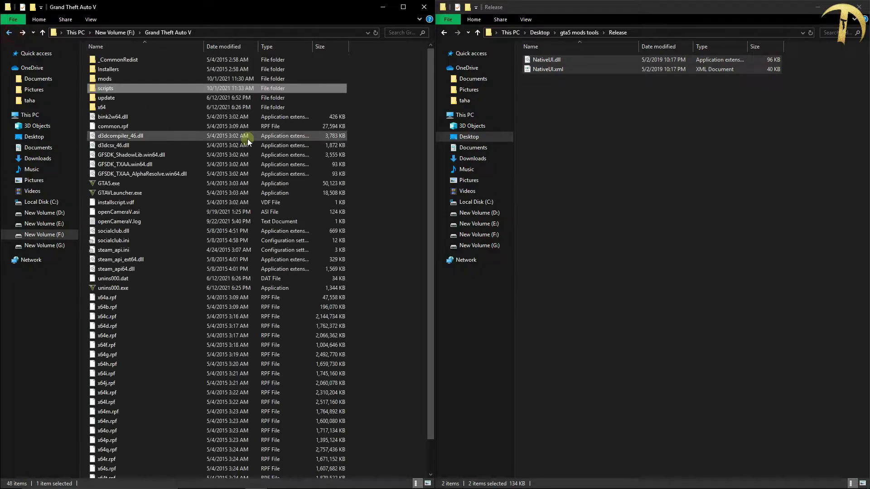
Go back to the gta5 mods tools folder and open the bin folder inside ScriptHookV_1.0.2372.0
left_click(443, 33)
left_click(384, 151)
left_click(457, 32)
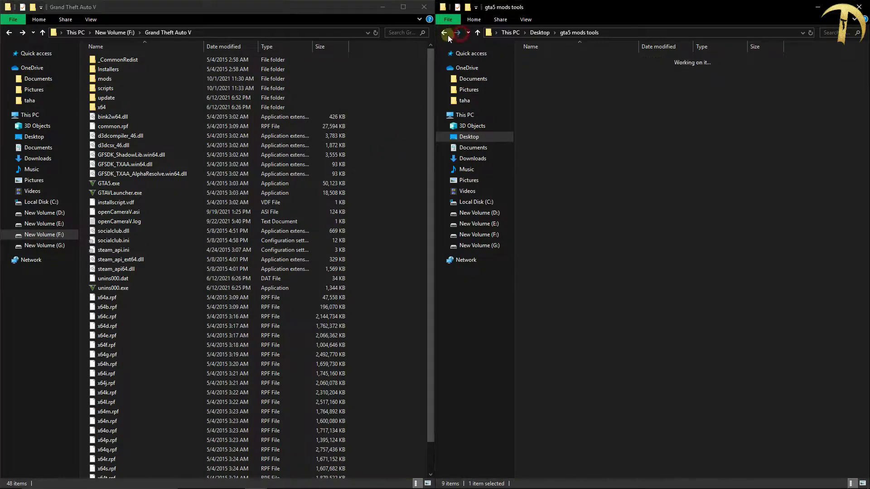
left_click(443, 34)
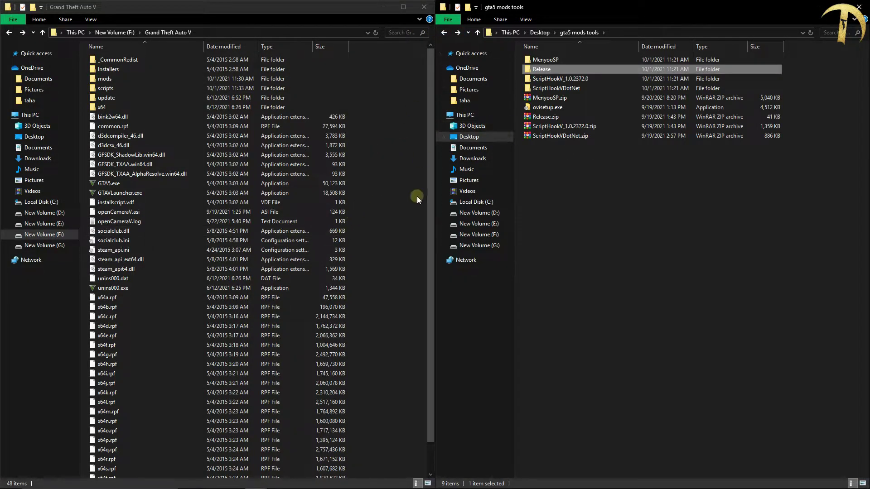
left_click(548, 80)
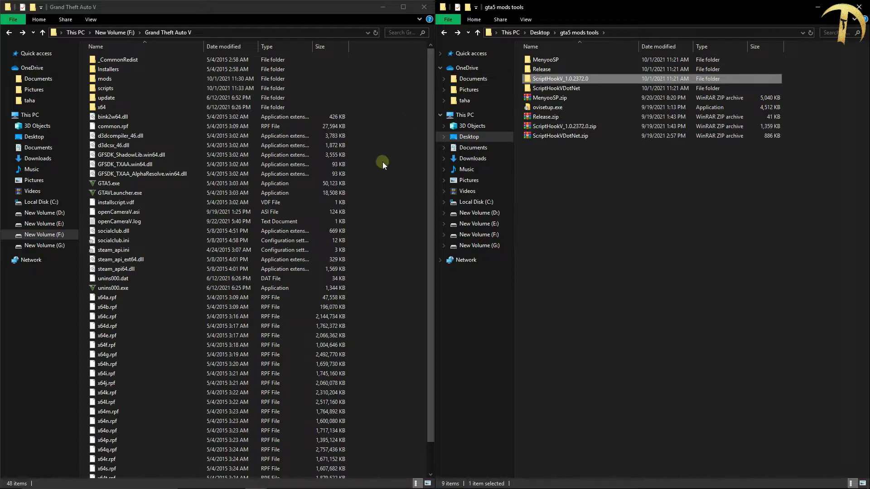
double_click(588, 79)
double_click(567, 61)
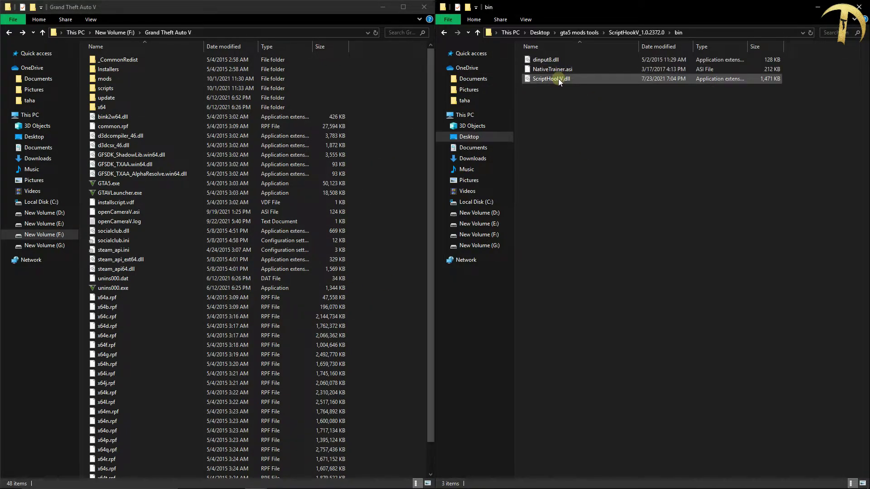
Copy ScriptHookV.dll and dinput8.dll from the bin folder into the Grand Theft Auto V folder
left_click(558, 78)
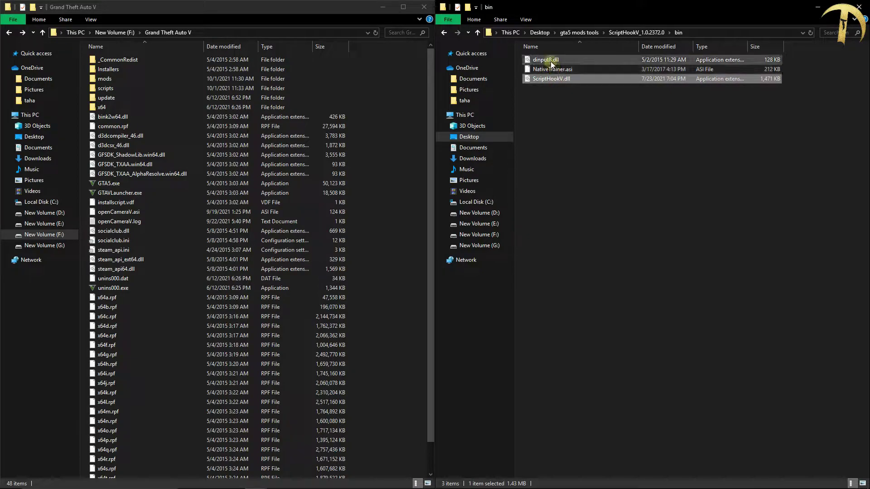
left_click(551, 62, "ctrl")
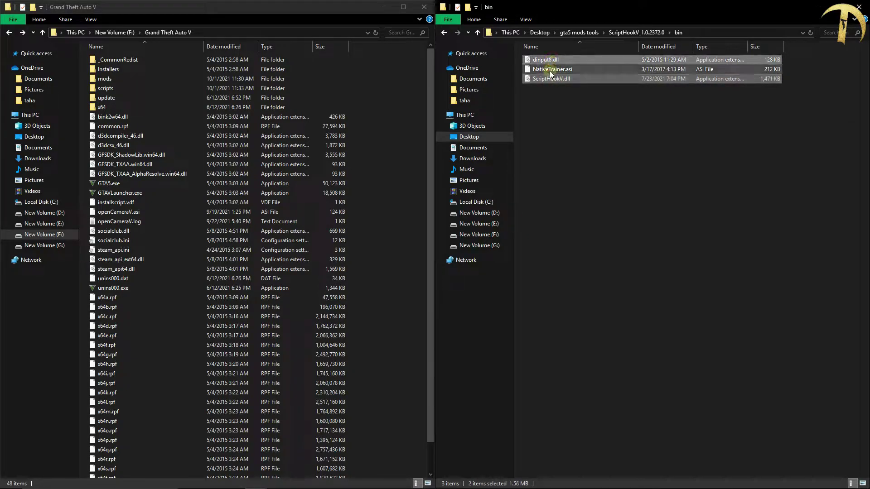
right_click(548, 59)
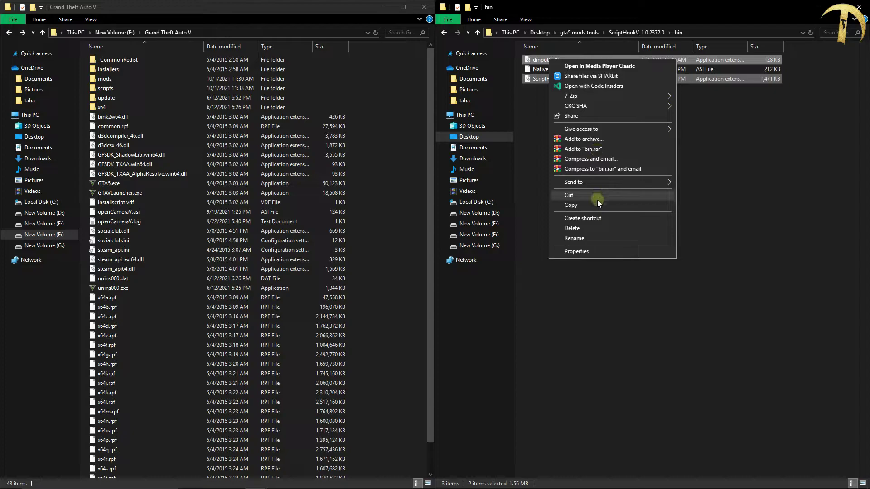
left_click(572, 205)
left_click(358, 221)
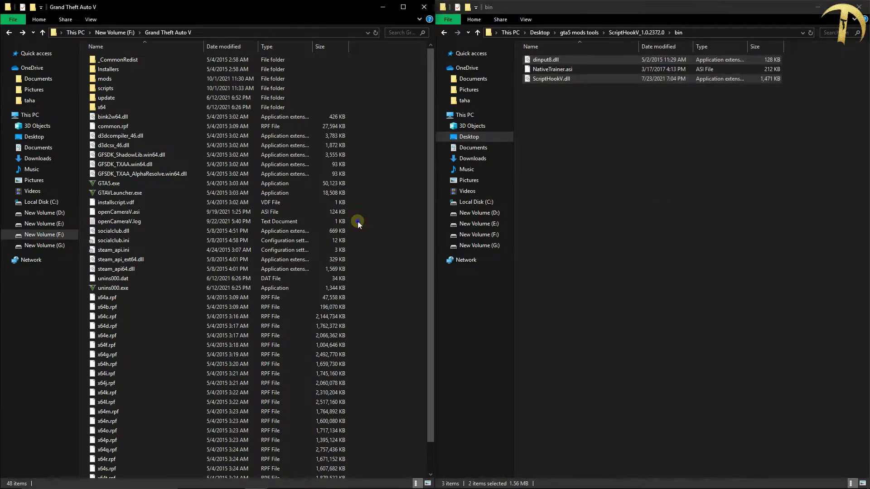
right_click(357, 221)
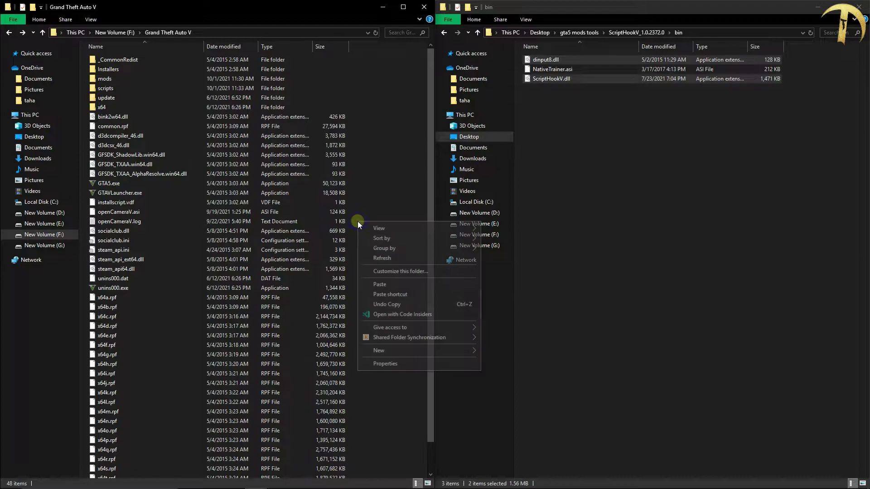
left_click(379, 284)
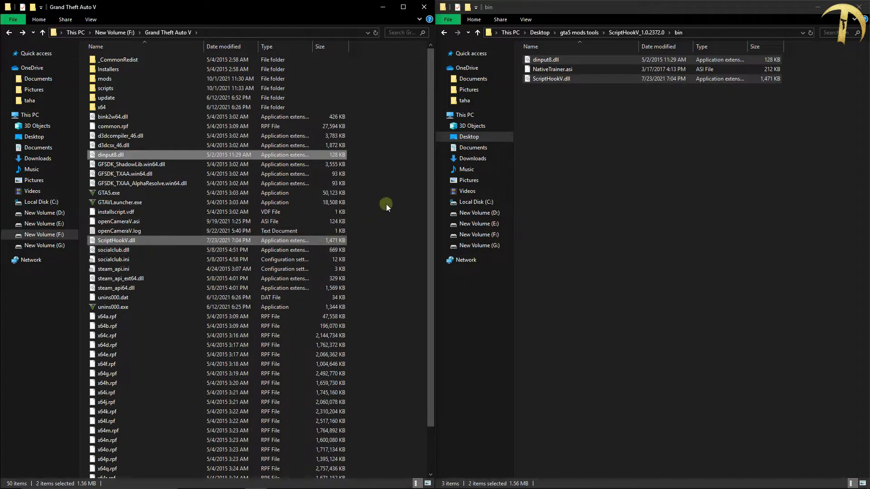
Copy ScriptHookVDotNet.asi, ScriptHookVDotNet2.dll and ScriptHookVDotNet3.dll from the ScriptHookVDotNet folder into the Grand Theft Auto V folder
left_click(477, 32)
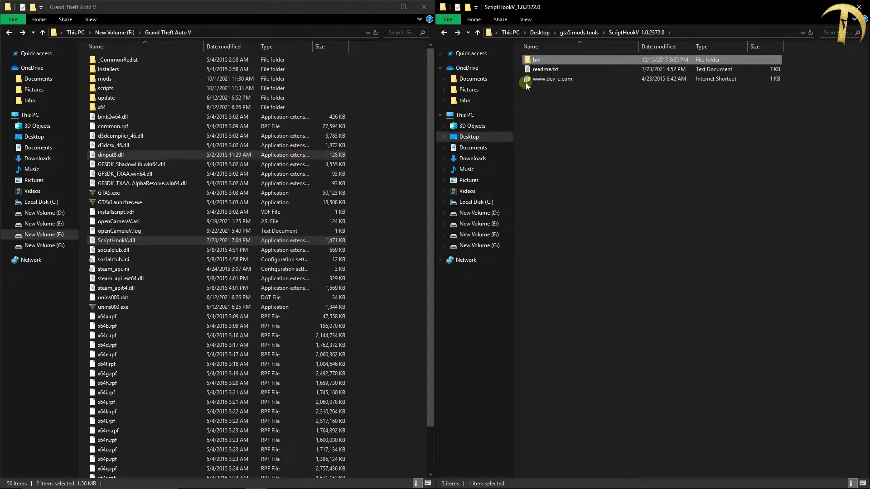
left_click(443, 33)
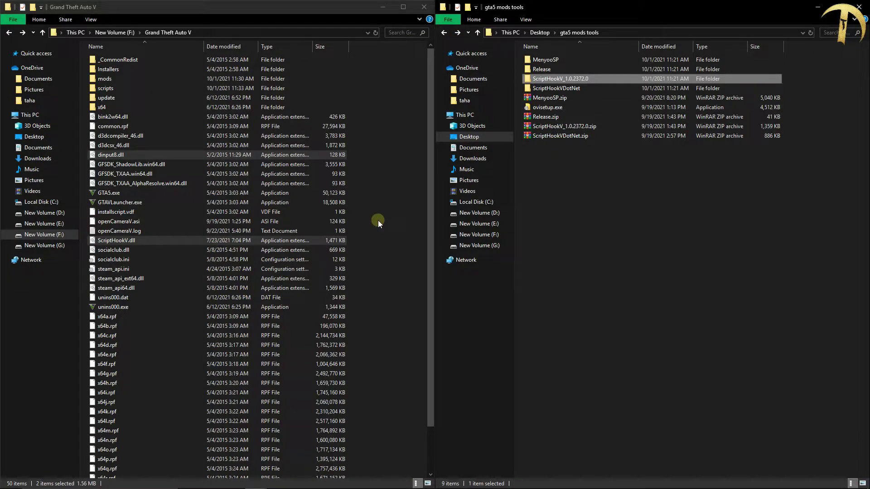
double_click(560, 89)
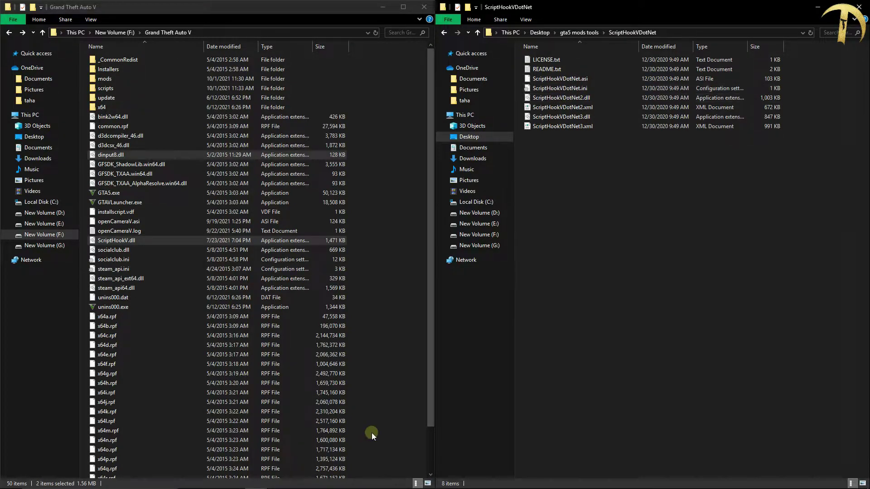
left_click(567, 82)
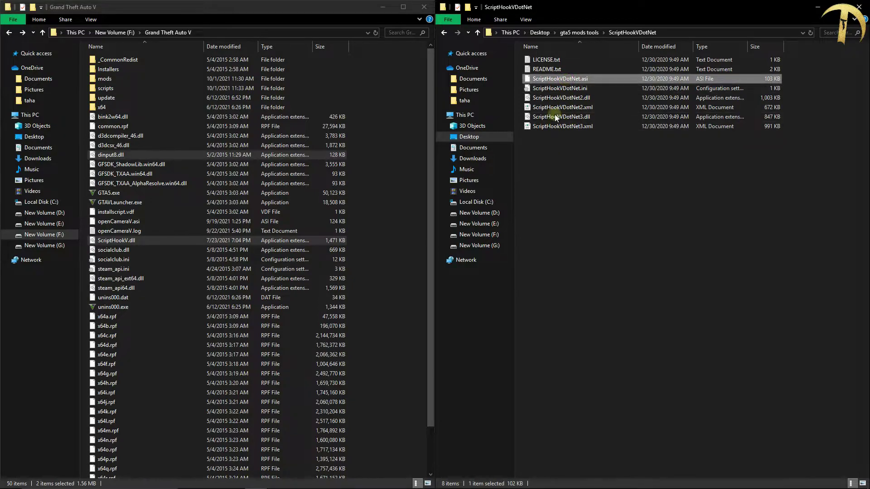
left_click(587, 98, "ctrl")
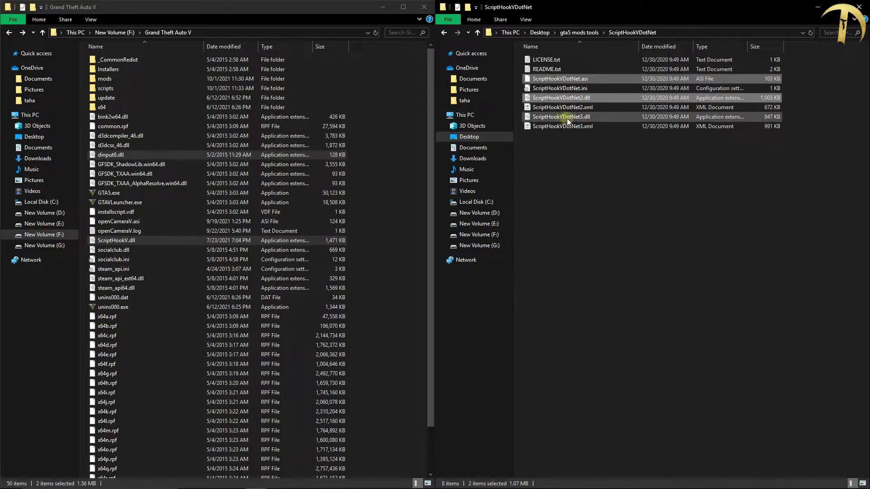
left_click(572, 117, "ctrl")
right_click(574, 78)
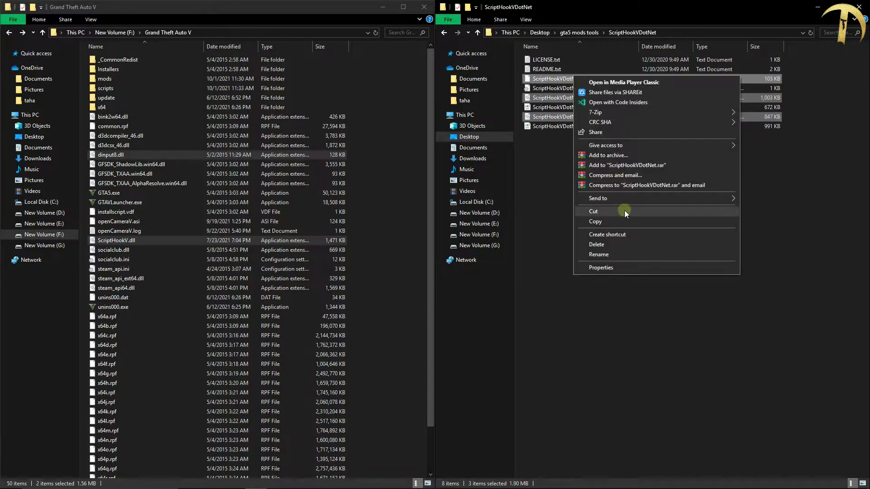
left_click(597, 221)
right_click(368, 230)
left_click(385, 291)
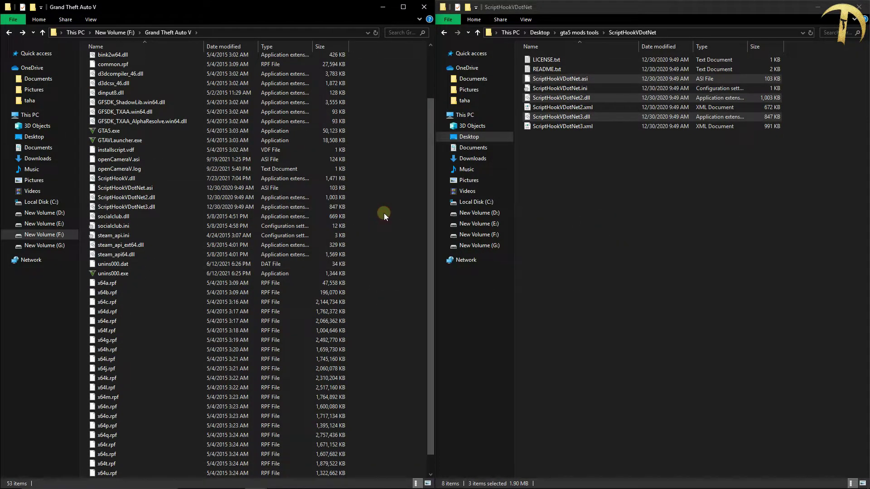
Copy the menyooStuff folder and Menyoo.asi from the MenyooSP folder into the Grand Theft Auto V folder
left_click(443, 32)
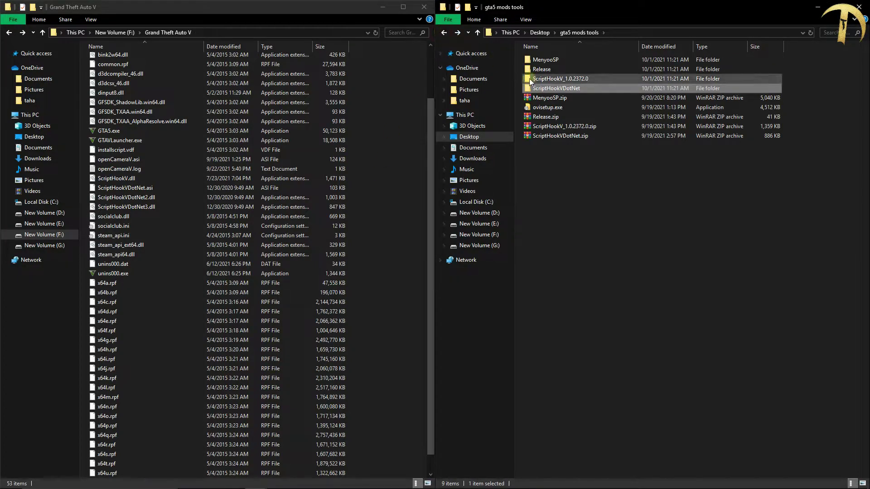
left_click(551, 59)
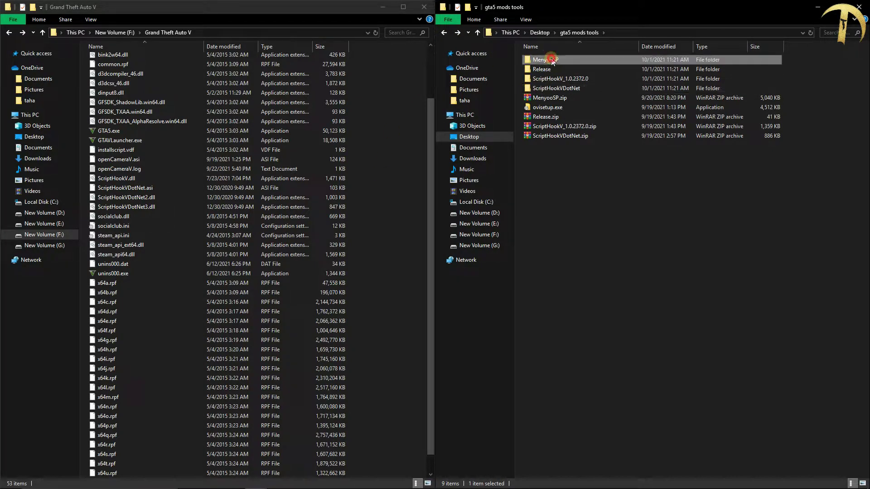
double_click(552, 59)
left_click(551, 63)
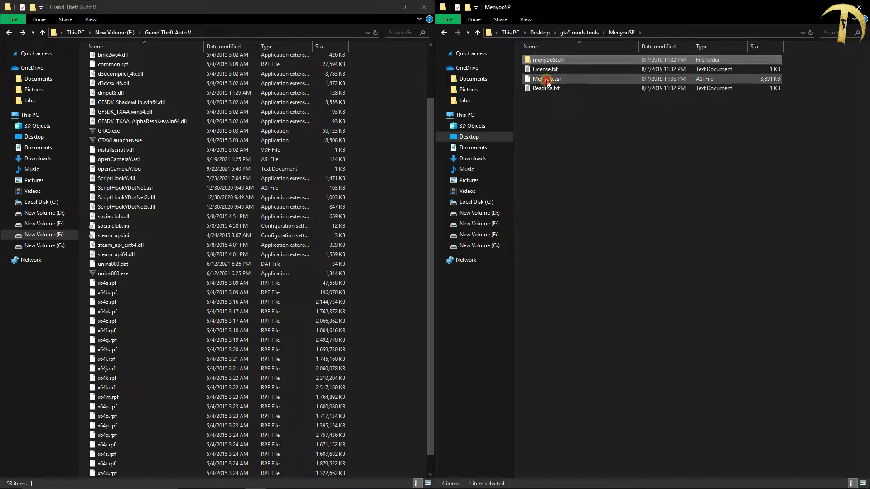
left_click(547, 81, "ctrl")
right_click(547, 78)
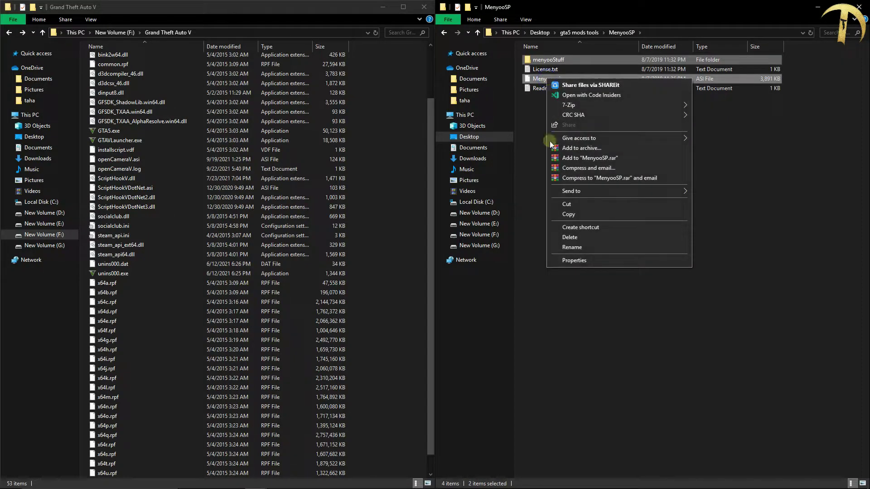
left_click(568, 214)
scroll(360, 202, "up", 2)
right_click(374, 181)
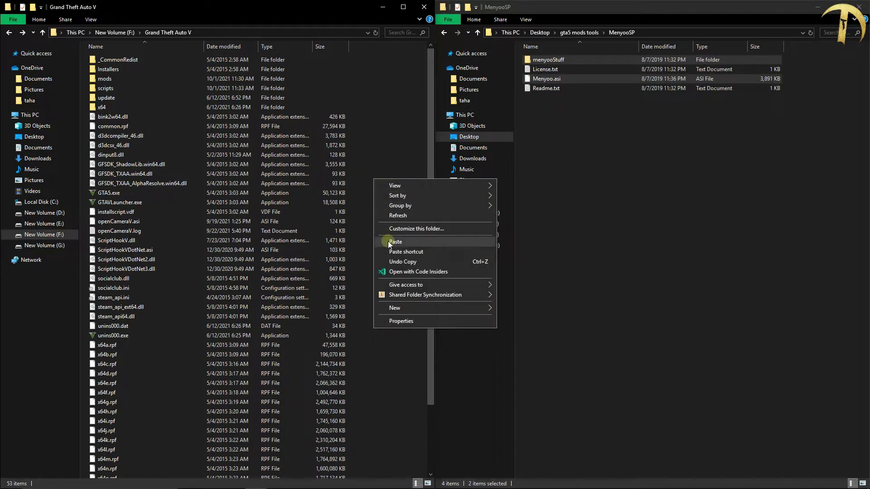
left_click(390, 242)
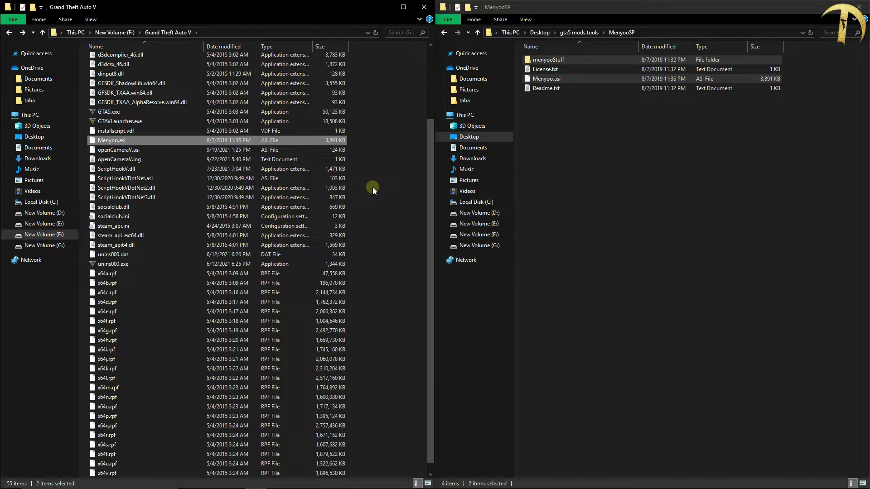
Close both File Explorer windows and load the Windows version of Grand Theft Auto V in OpenIV
left_click(425, 9)
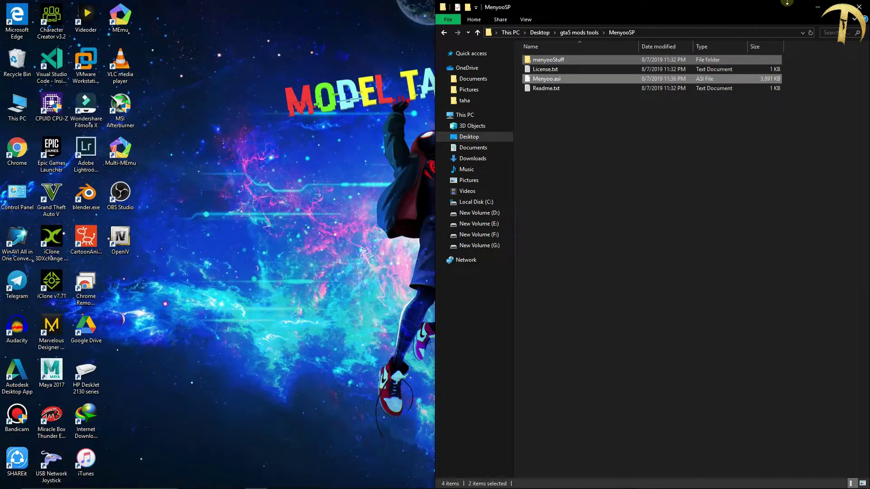
left_click(865, 10)
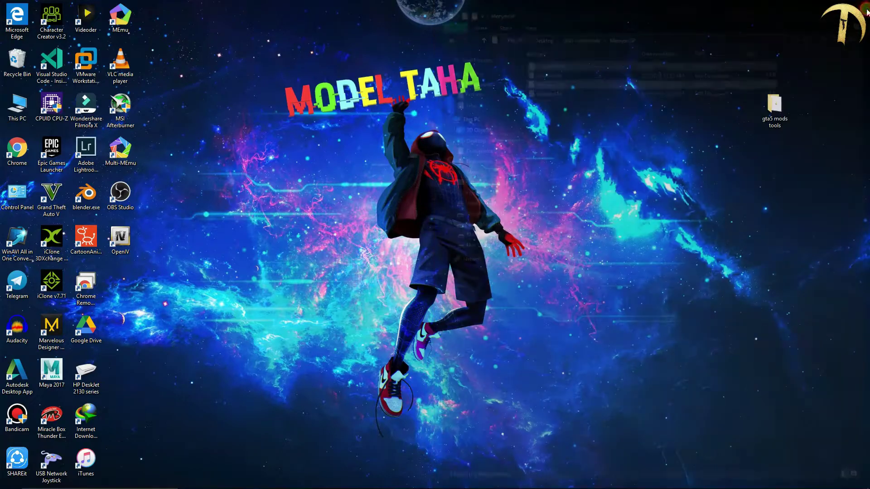
double_click(123, 249)
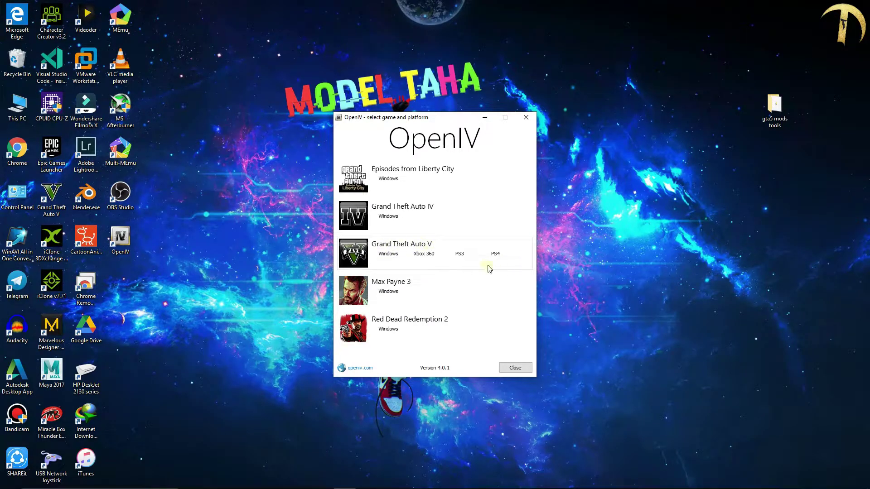
left_click(389, 255)
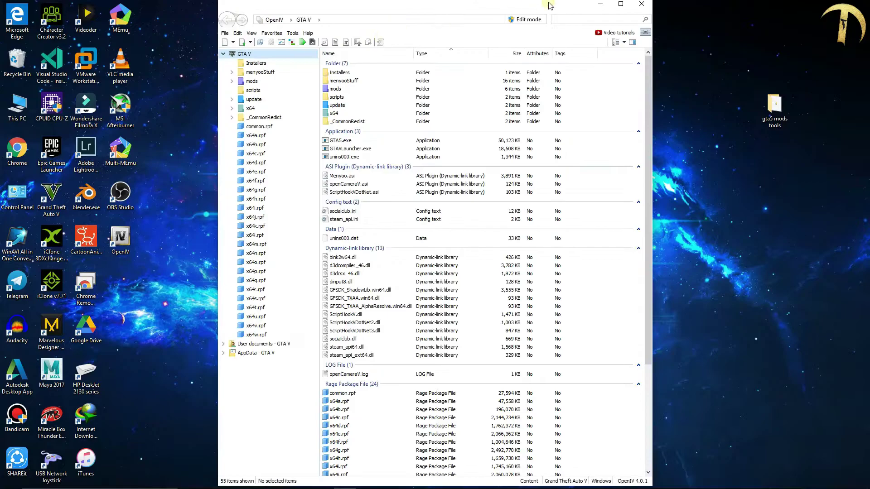
Fit OpenIV to the left half of the screen and install the OpenIV.ASI plugin with the ASI Manager
key("super+Left")
left_click(425, 100)
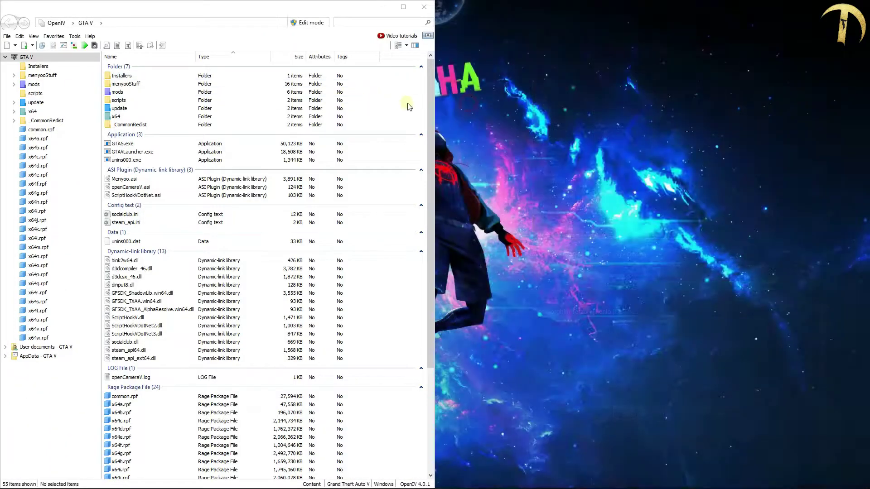
left_click(74, 36)
left_click(176, 105)
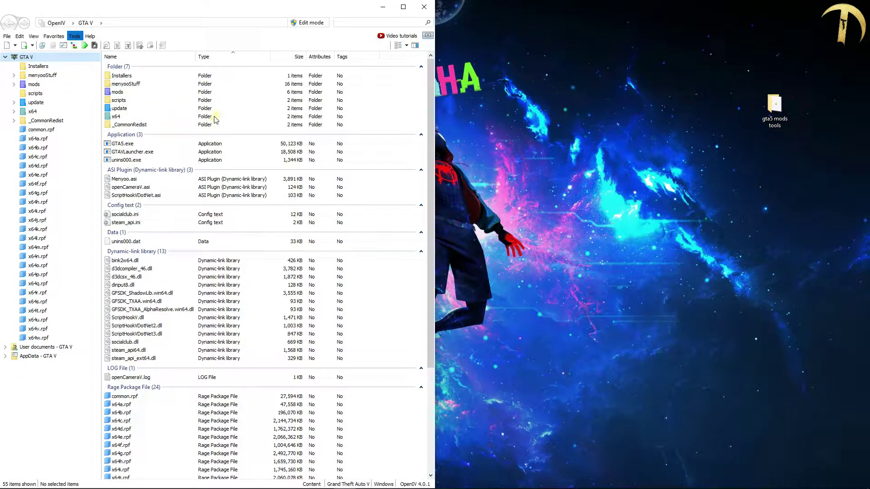
left_click(115, 45)
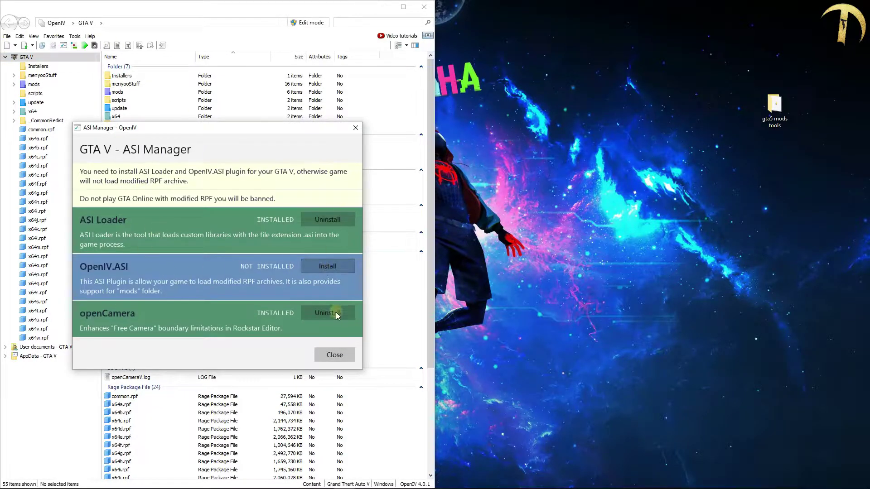
left_click(320, 266)
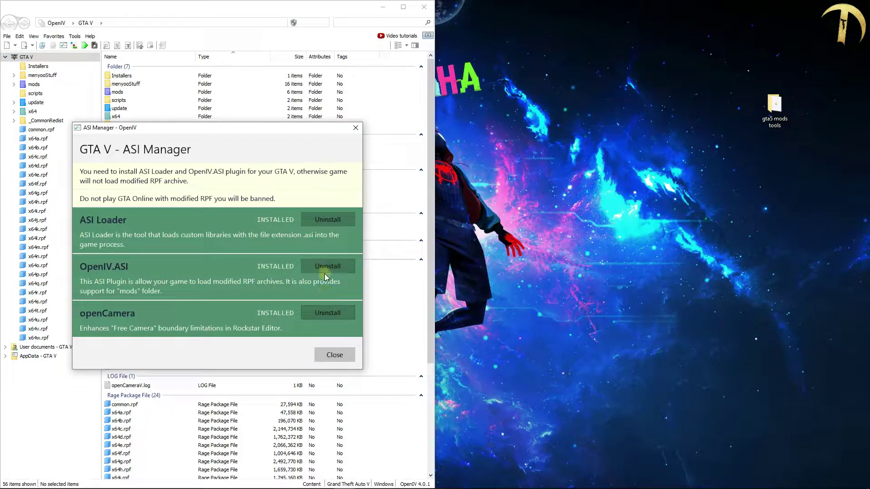
left_click(336, 355)
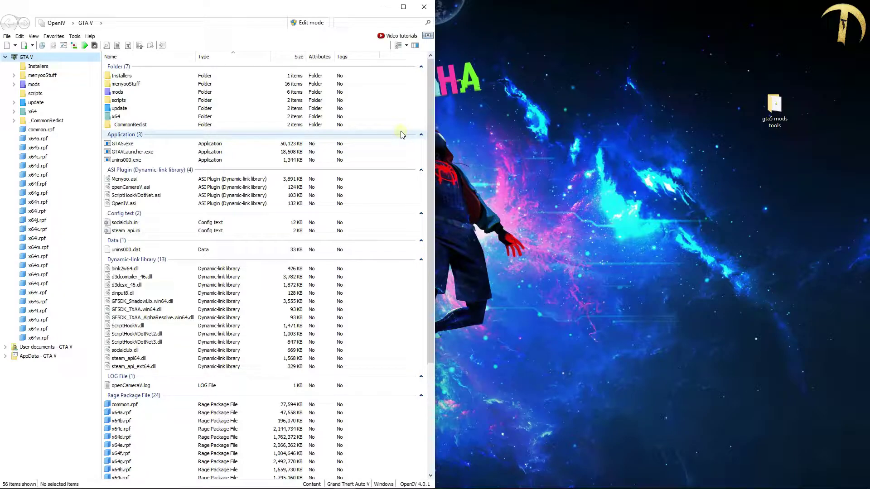
Open vehicles.rpf under mods > x64e.rpf > levels > gta5 and turn on edit mode
double_click(118, 92)
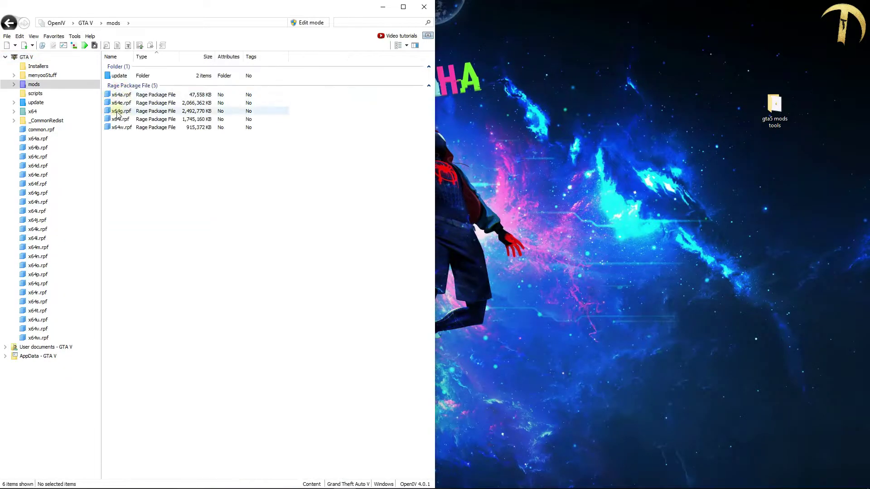
double_click(122, 104)
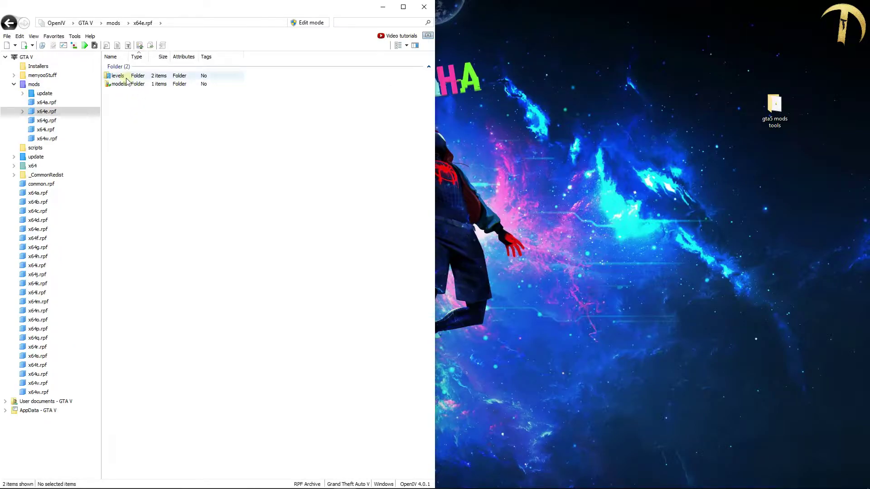
double_click(126, 78)
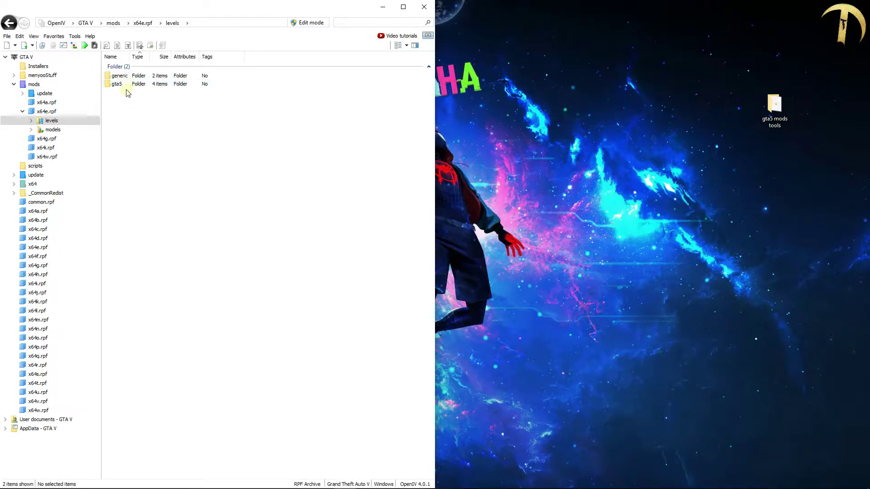
double_click(123, 86)
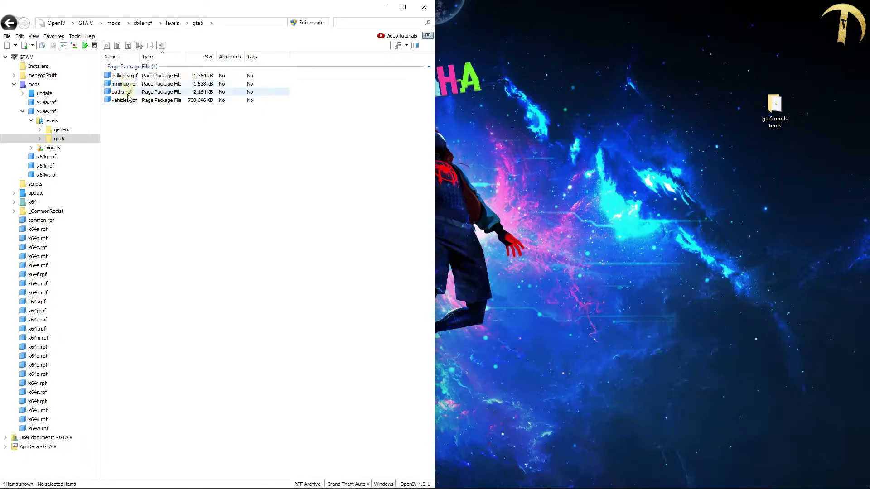
double_click(124, 100)
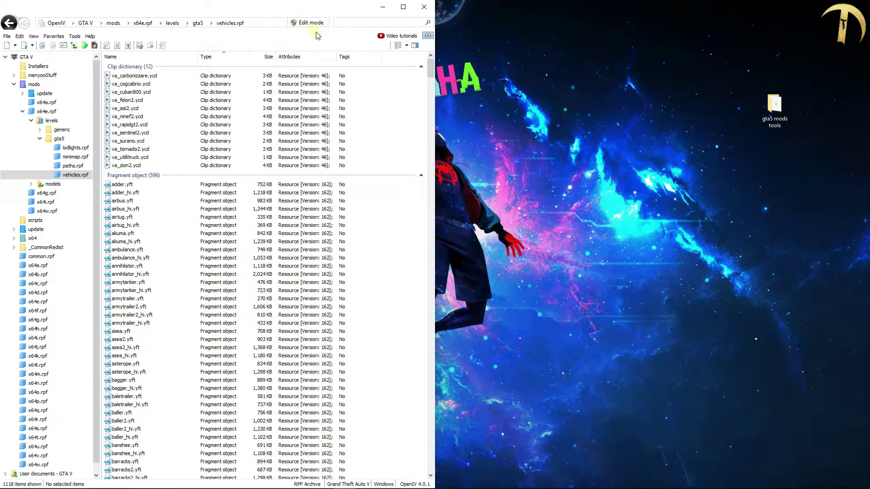
left_click(305, 24)
left_click(462, 279)
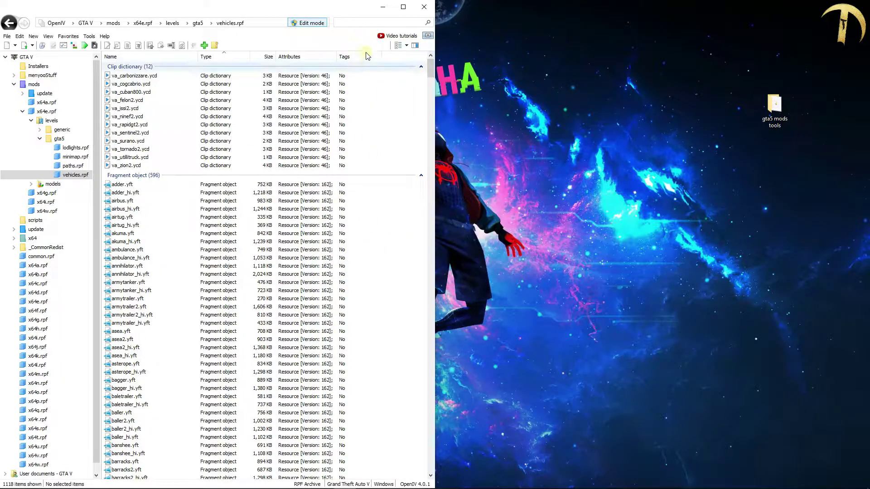
Filter the contents of vehicles.rpf by "buffalo2"
left_click(360, 22)
type("buff")
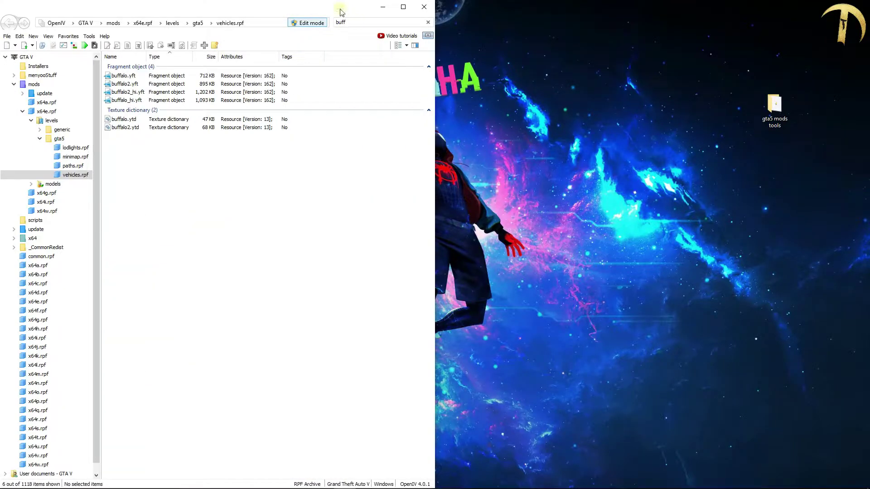
type("alo2")
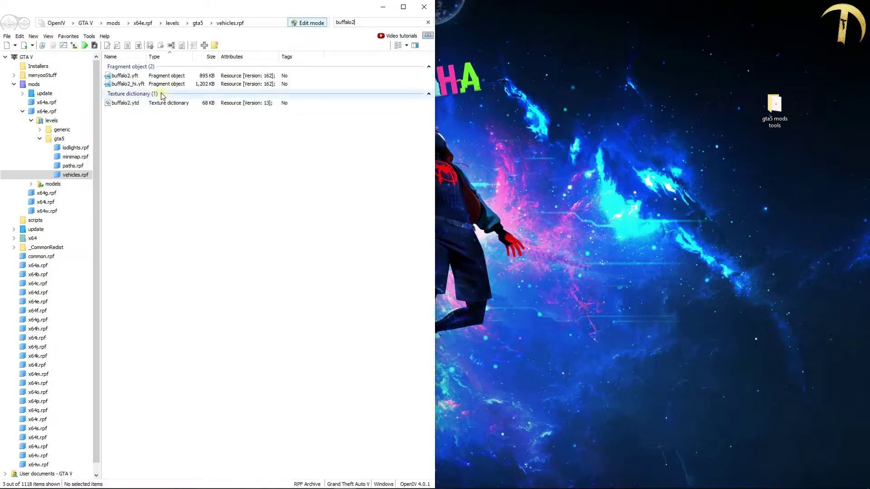
Check the Lamborghini Terzo Millenio mod page in Chrome, minimize it, and open the downloaded mod's folder in File Explorer
mouse_move(256, 485)
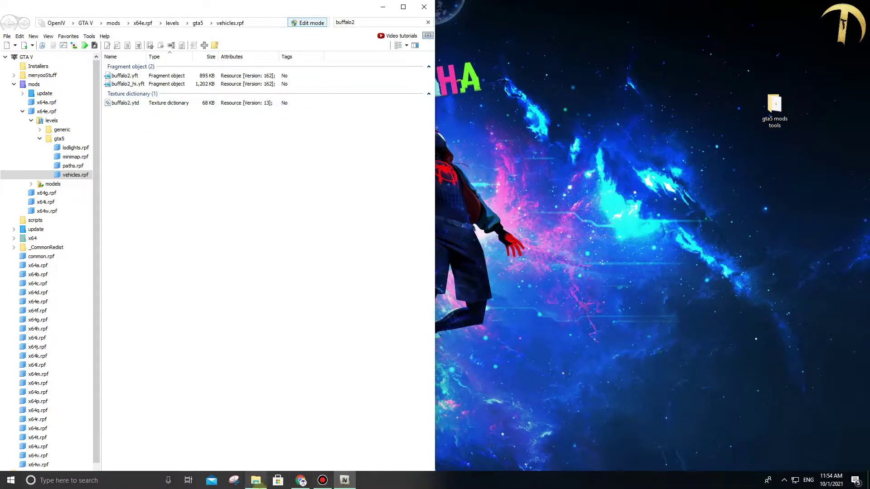
left_click(301, 480)
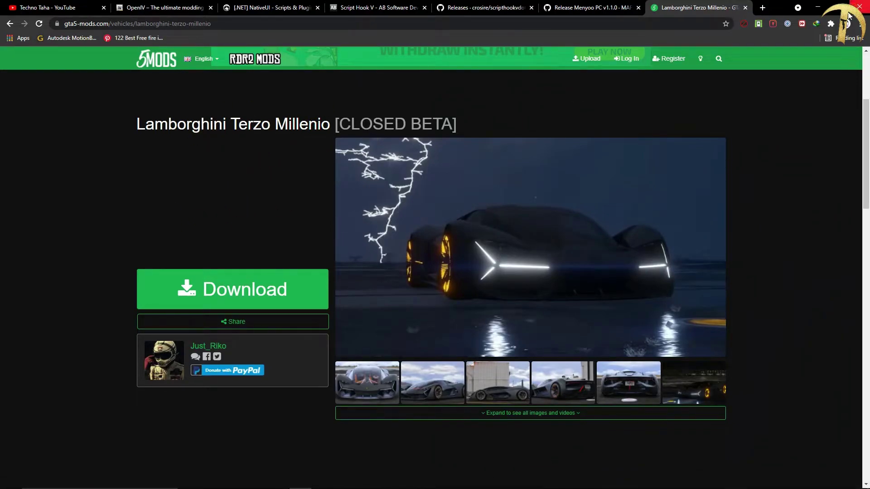
left_click(818, 7)
left_click(256, 480)
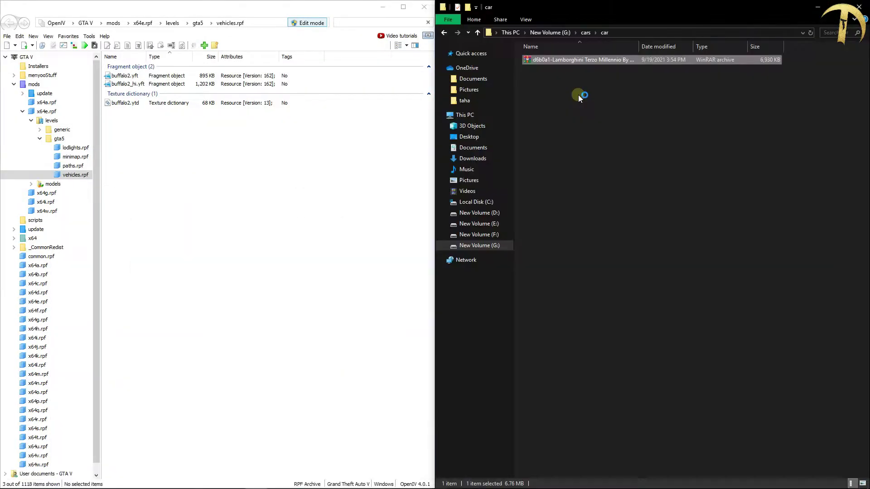
double_click(562, 60)
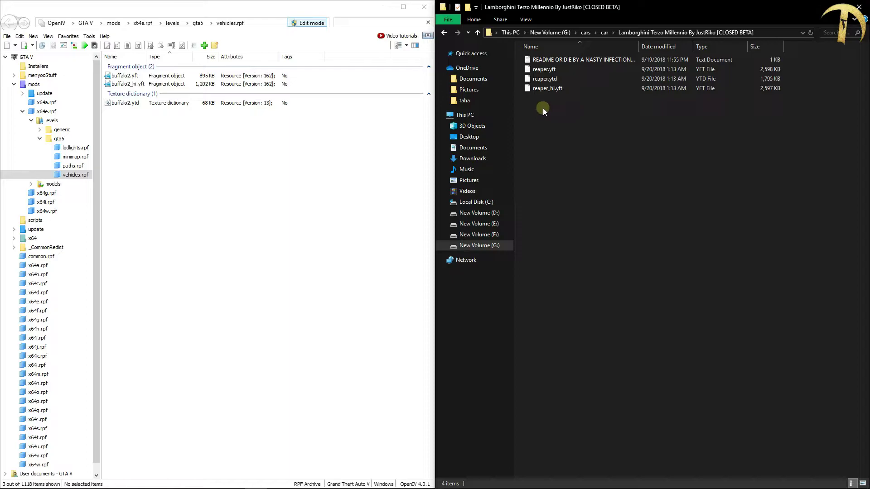
left_click(543, 89)
left_click(544, 69, "shift")
left_click_drag(544, 69, 169, 100)
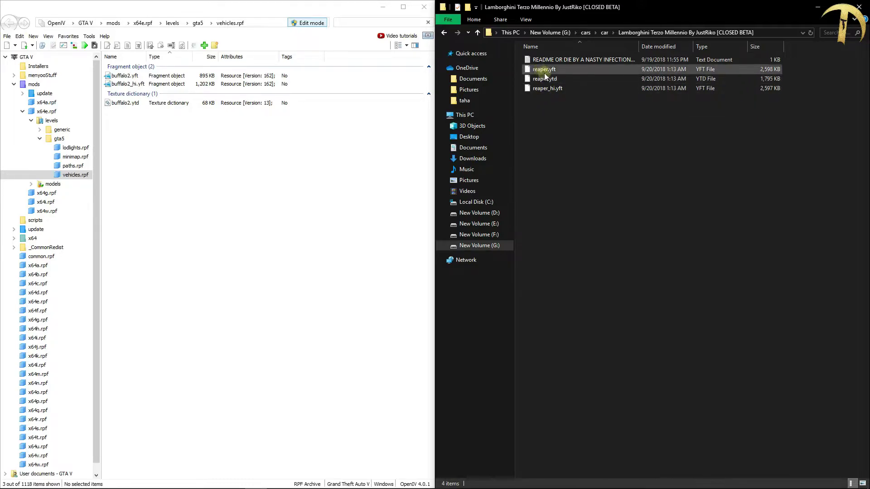
Rename reaper.yft to buffalo2.yft and reaper.ytd to buffalo2.ytd in the Lamborghini mod folder
left_click(543, 69)
left_click(544, 69)
type("buffalo2")
key("Return")
left_click(550, 78)
left_click(551, 78)
type("buffalo2")
key("Return")
Rename reaper_hi.yft in the mod folder to buffalo2_hi.yft
left_click(546, 89)
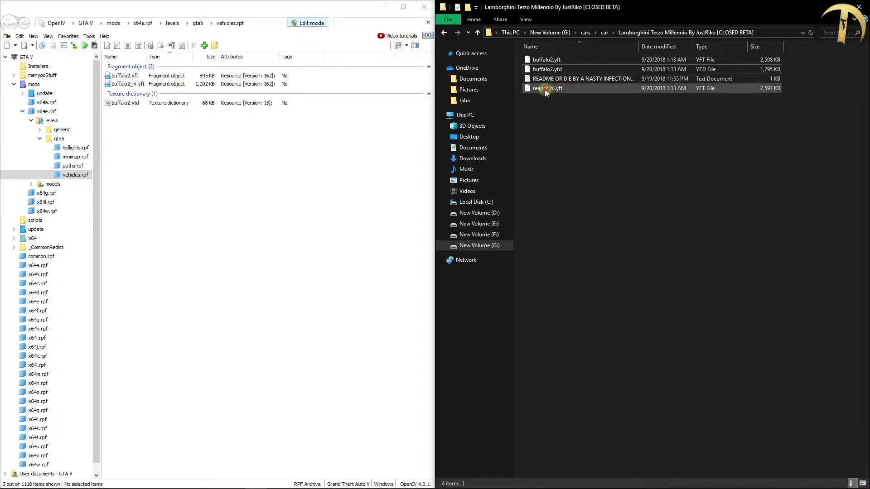
left_click(546, 89)
left_click(557, 90)
key("BackSpace")
key("BackSpace")
key("BackSpace")
key("BackSpace")
key("BackSpace")
type("buffa")
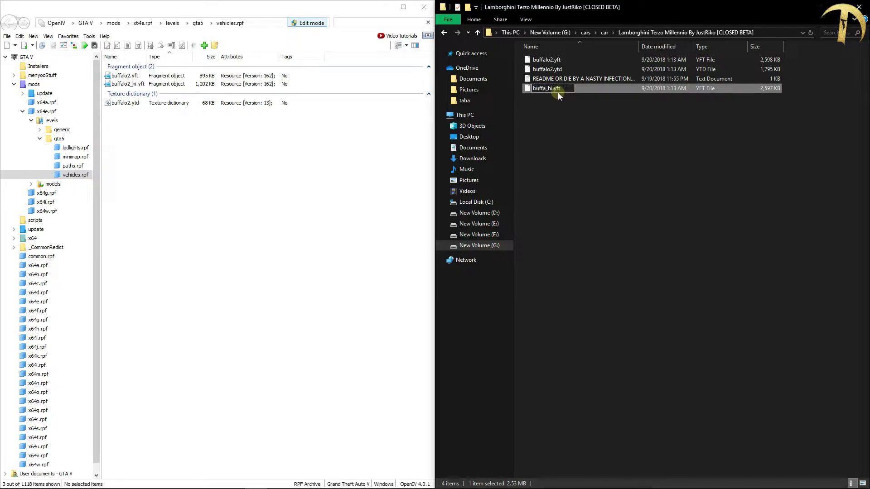
type("lo2")
Preview the original buffalo2.yft from vehicles.rpf in the OpenIV Model Viewer and close the viewer
left_click(228, 76)
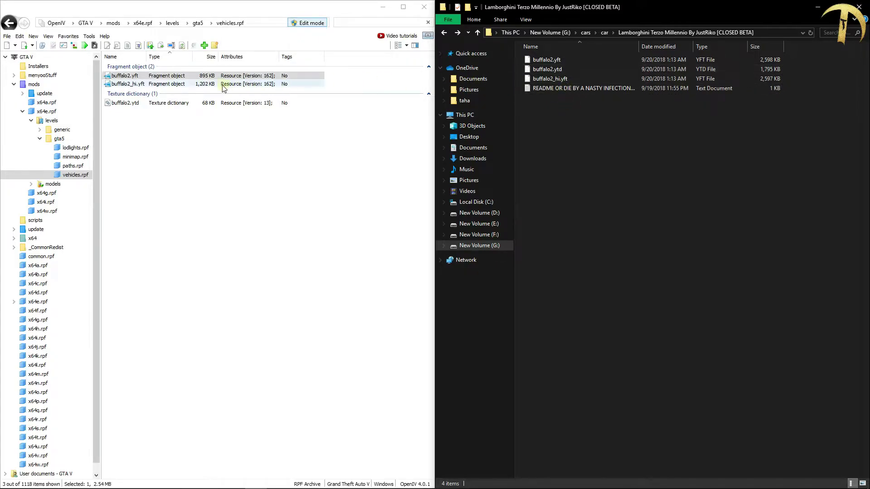
double_click(137, 76)
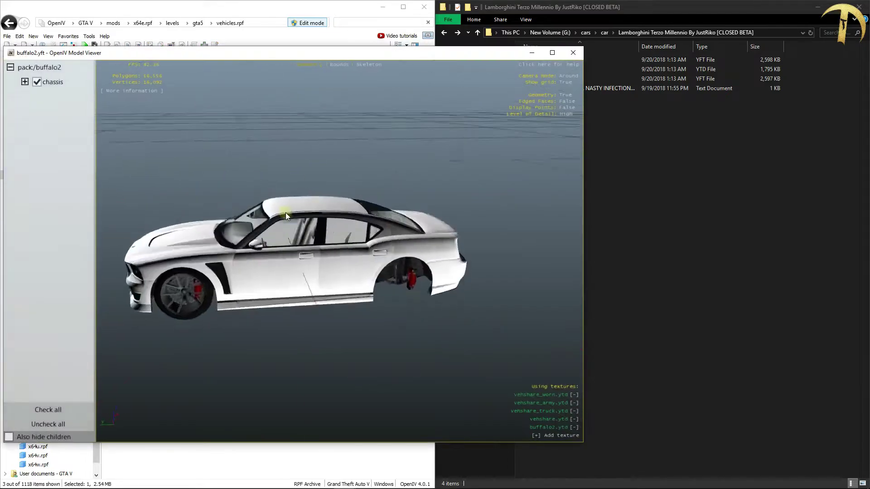
left_click(572, 51)
Create a backup folder named "farnklin car" in the Lamborghini mod folder
left_click_drag(545, 69, 141, 133)
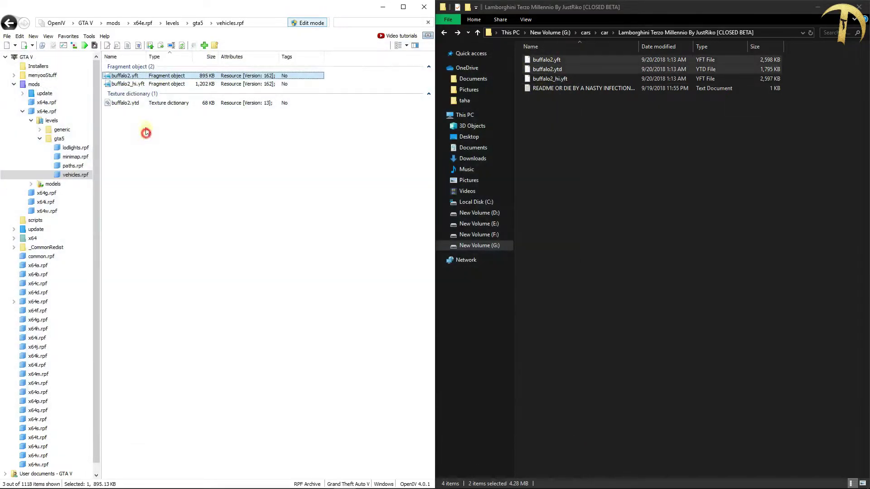
right_click(533, 114)
mouse_move(603, 243)
left_click(681, 242)
type("farnklin car")
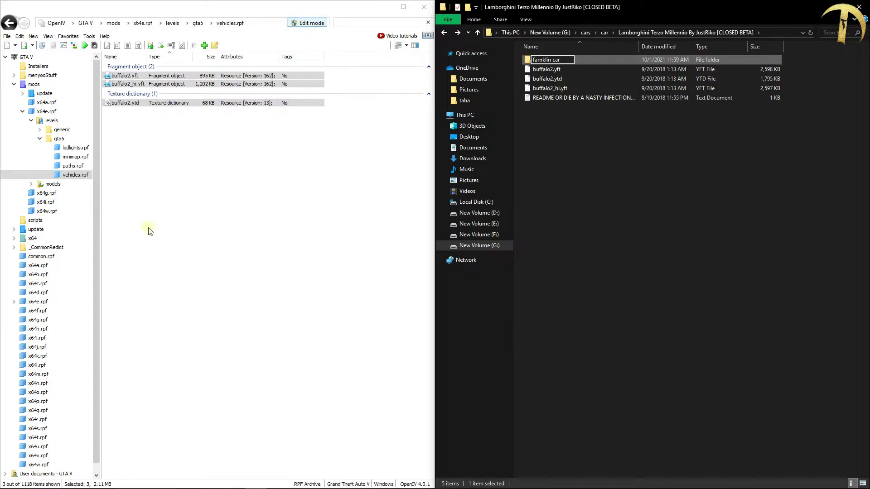
Copy the original buffalo2.yft, buffalo2_hi.yft and buffalo2.ytd from vehicles.rpf into the farnklin car folder and check the copies
left_click_drag(146, 151, 116, 68)
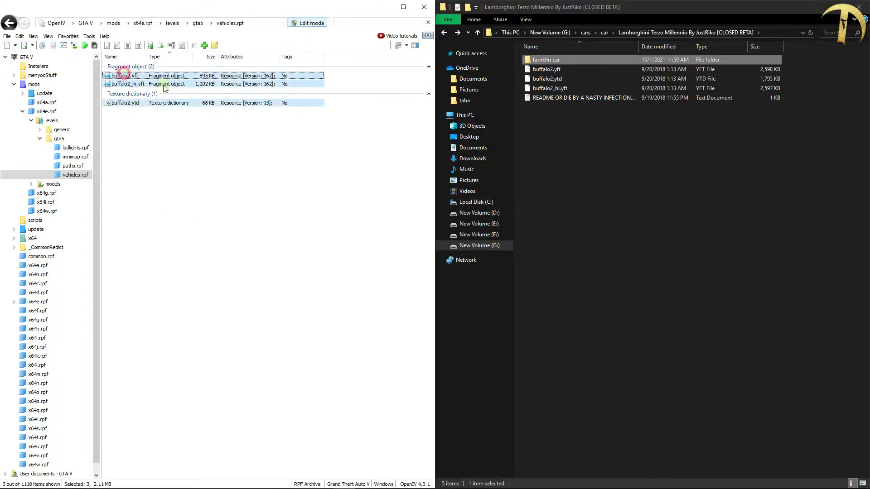
left_click_drag(557, 60, 328, 63)
left_click_drag(540, 61, 540, 60)
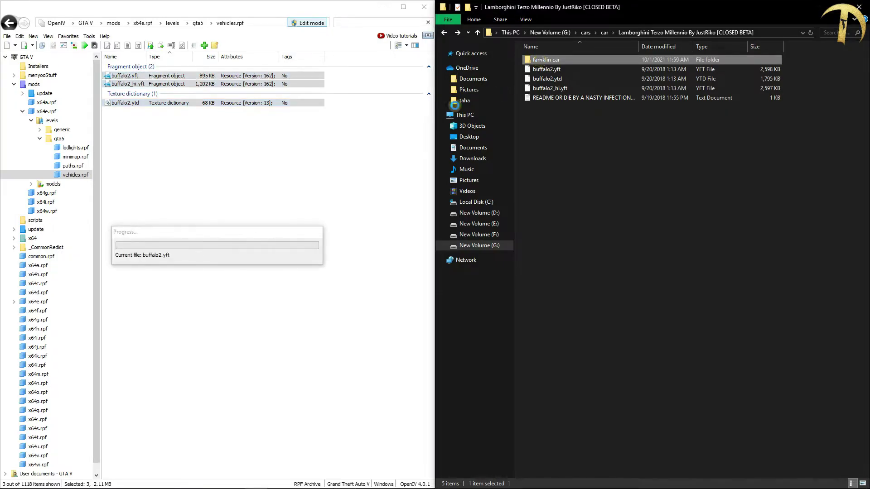
double_click(563, 61)
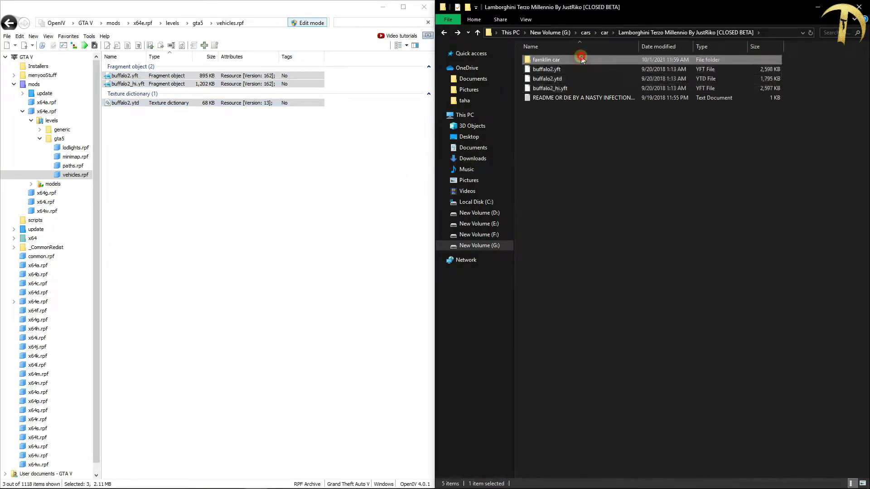
key("alt+Left")
left_click(414, 136)
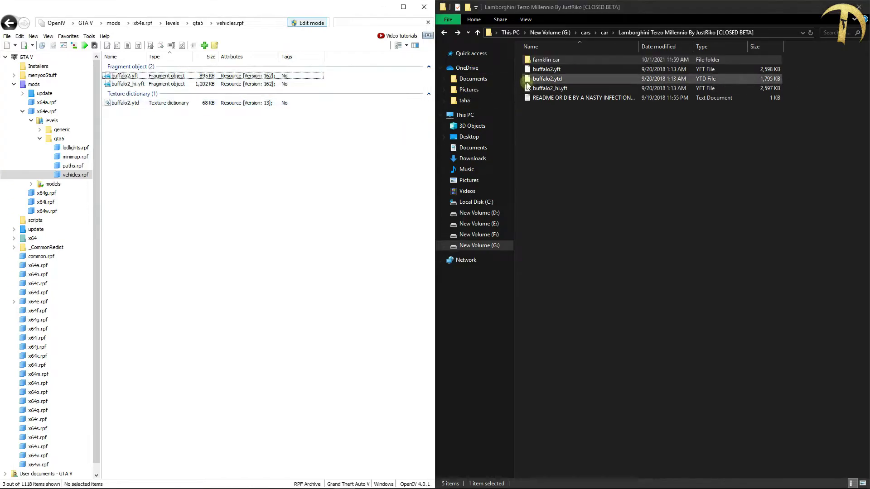